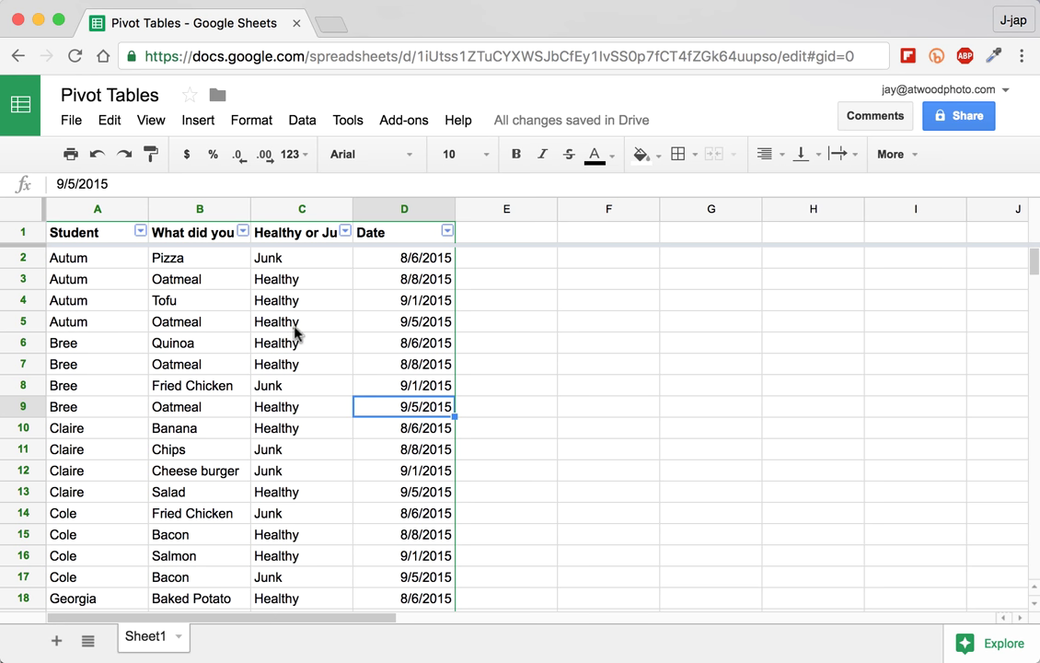
Sort the food log by the Date column in ascending order
mouse_move(272, 279)
left_mouse_down()
mouse_move(298, 298)
mouse_move(304, 463)
left_mouse_up()
left_click_drag(420, 297, 423, 477)
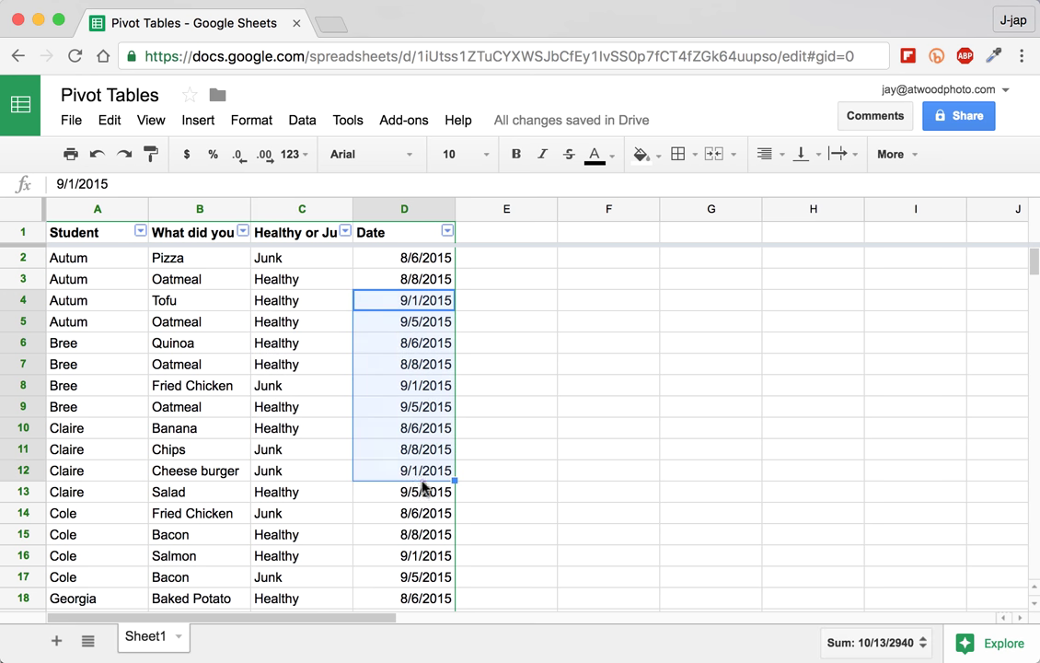
left_click(531, 475)
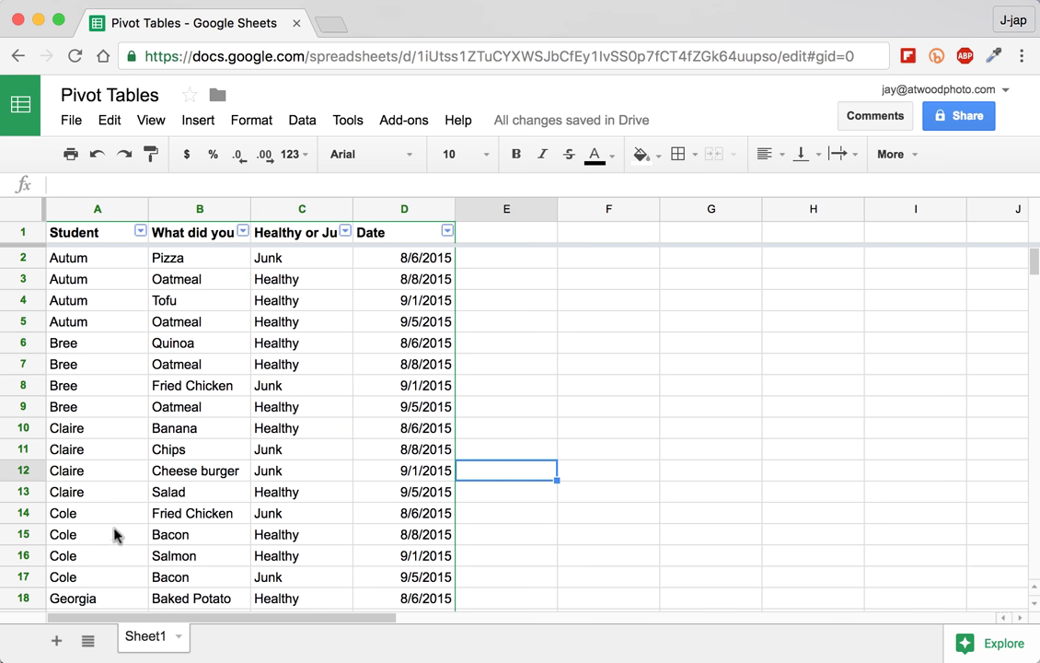
left_click(447, 231)
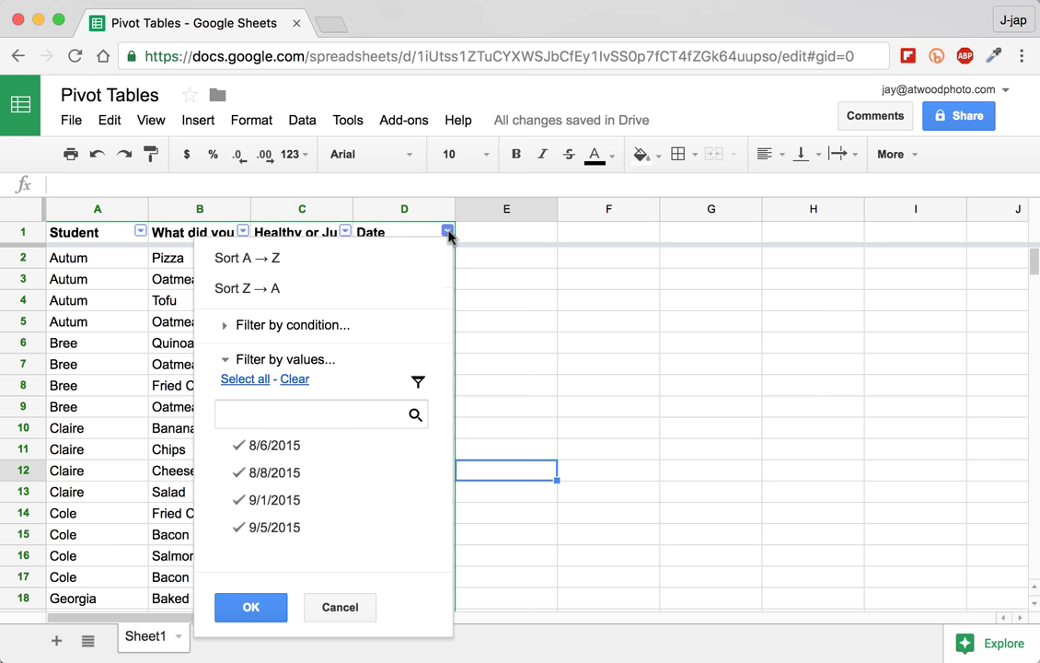
left_click(416, 267)
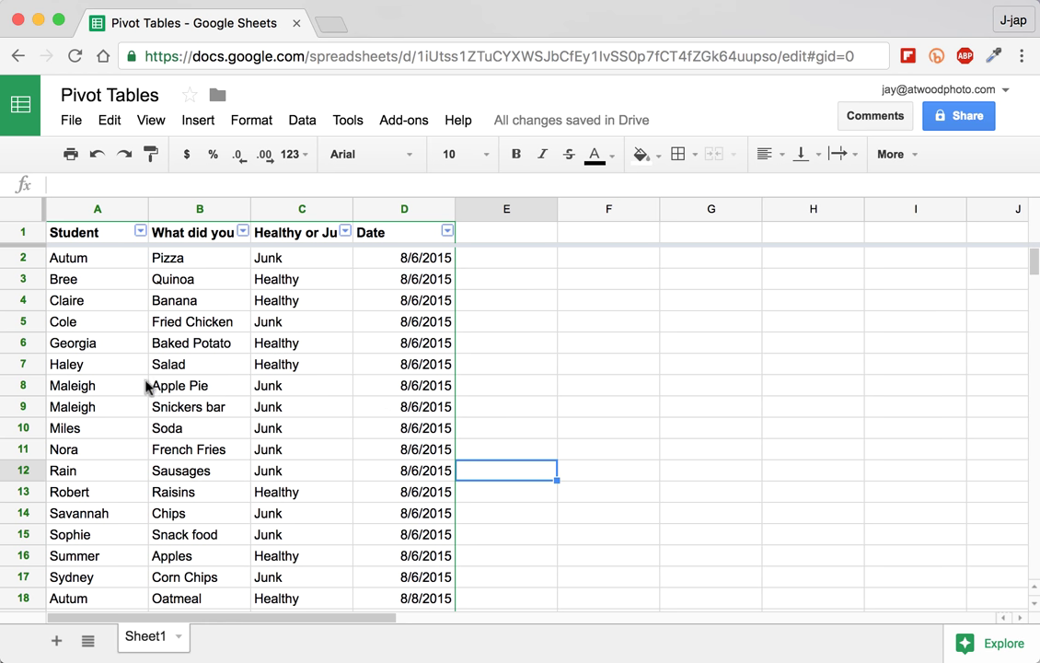
Look through the date-sorted food log on Sheet1 from the first row to the last entry
left_click(97, 276)
left_click(102, 264)
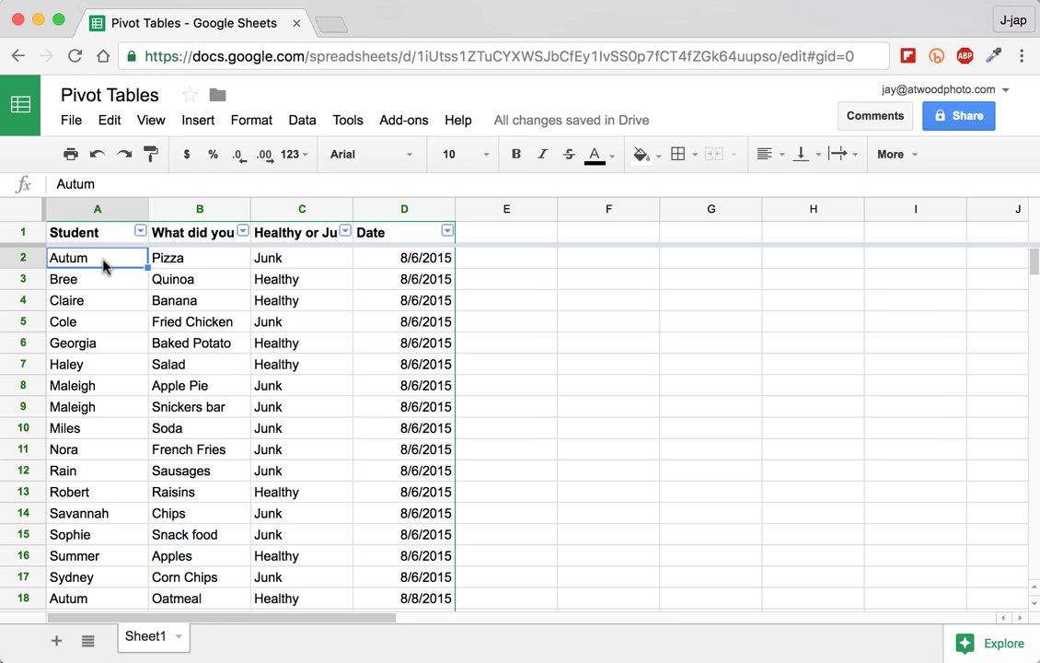
scroll(102, 264, "down", 2)
scroll(116, 442, "down", 5)
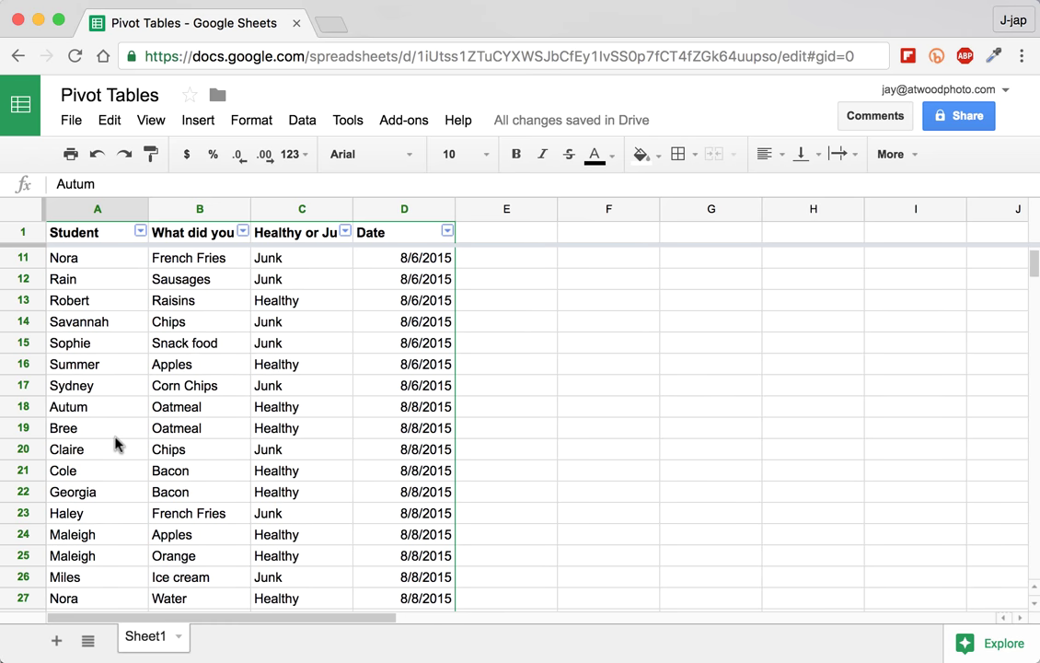
scroll(116, 444, "down", 12)
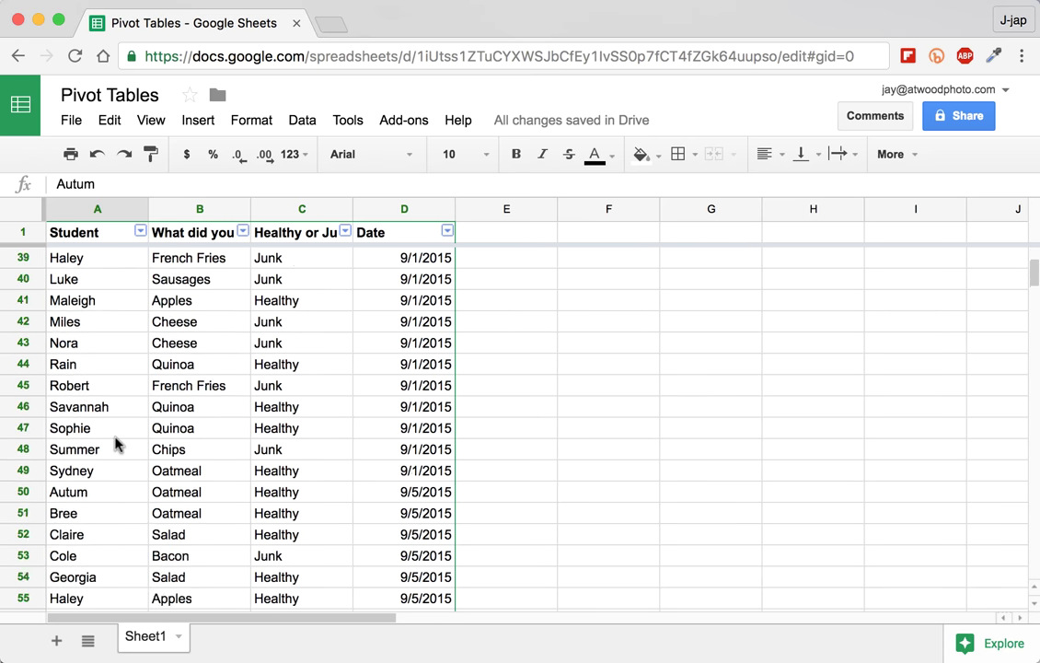
scroll(116, 444, "down", 1)
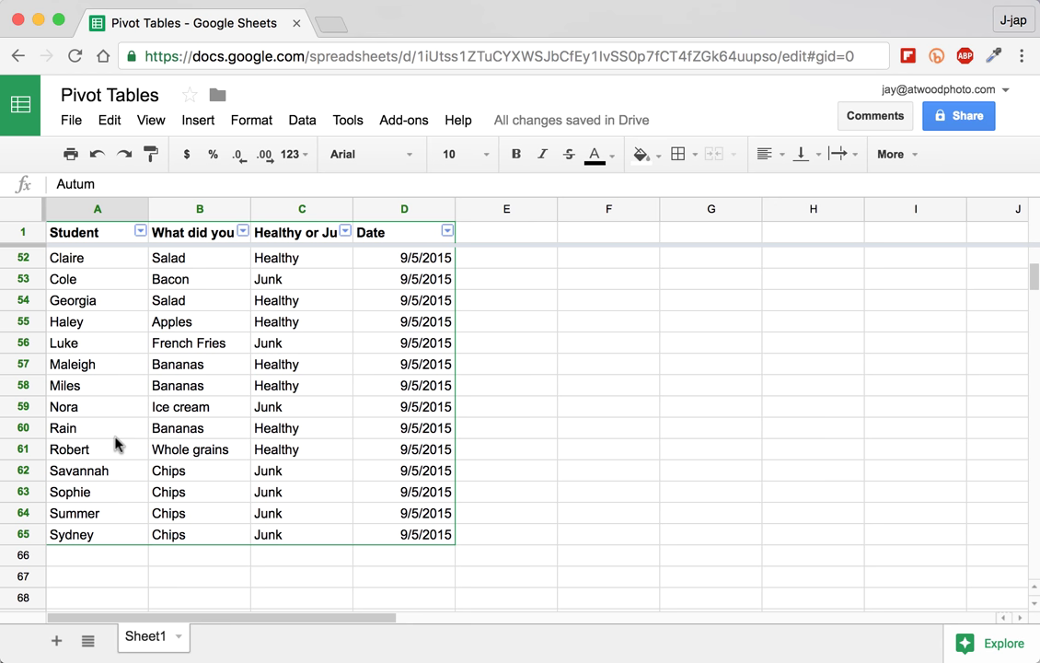
scroll(134, 438, "up", 17)
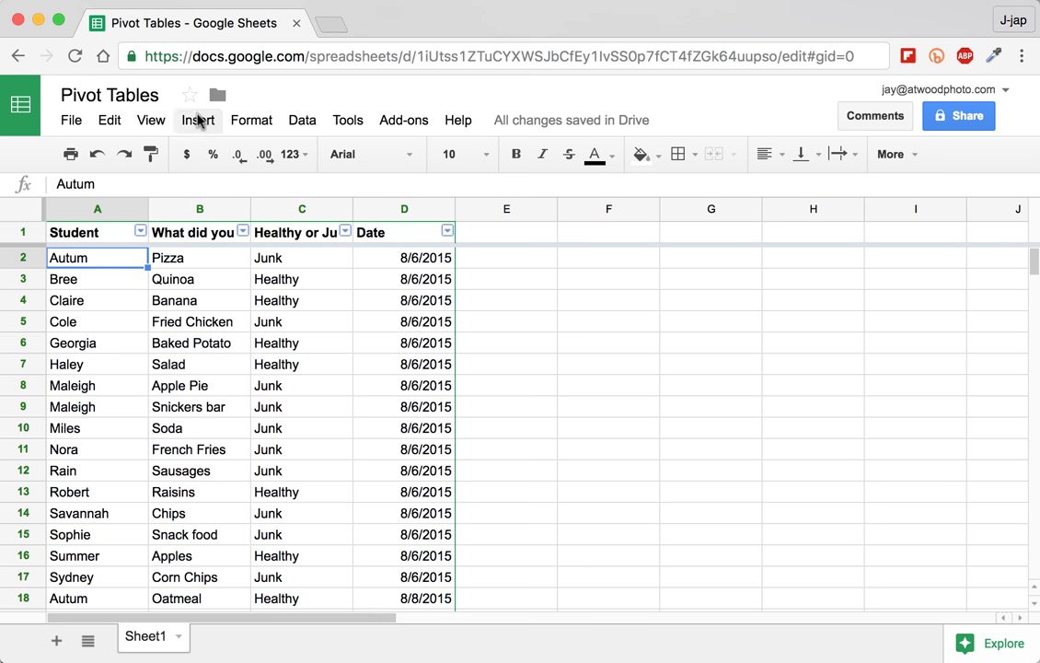
Create a pivot table from the whole food log on Sheet1, range A1:D65
left_click(608, 556)
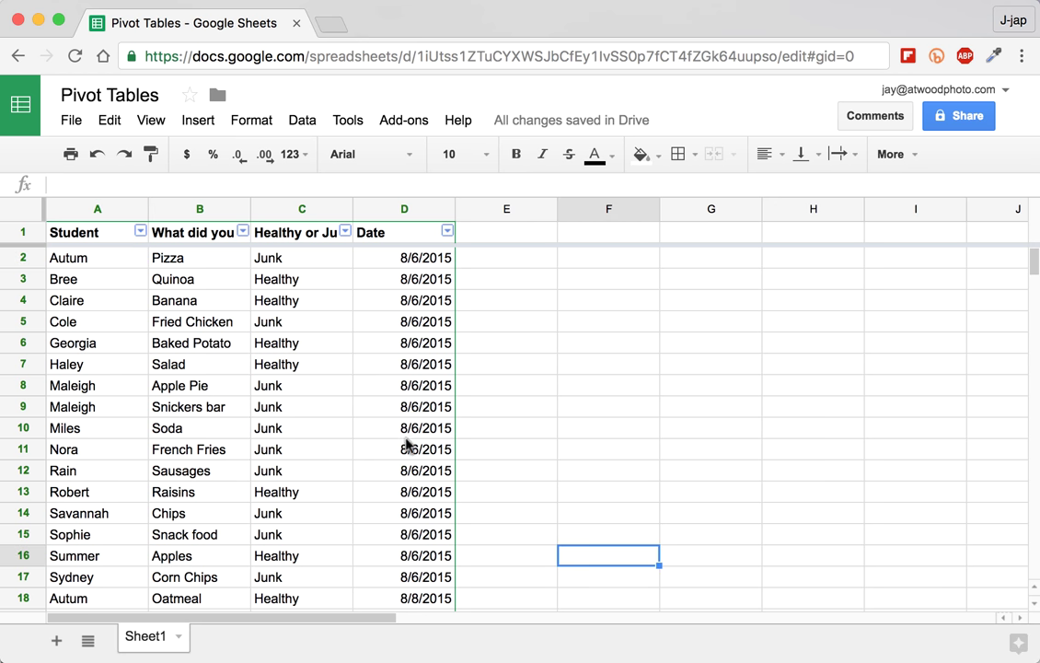
left_click(288, 368)
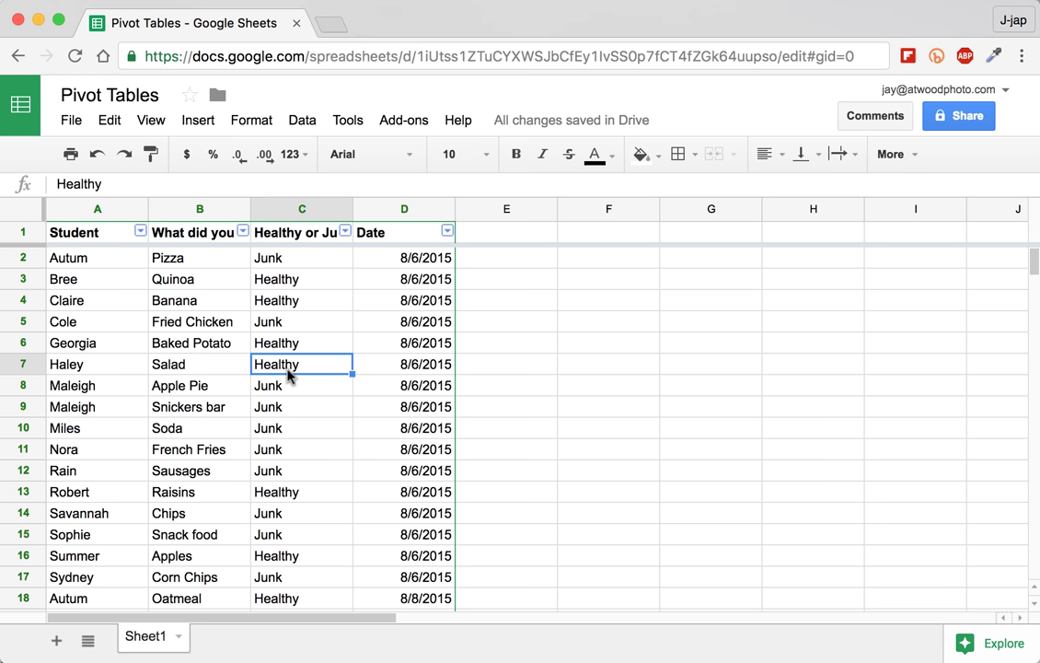
key("super+a")
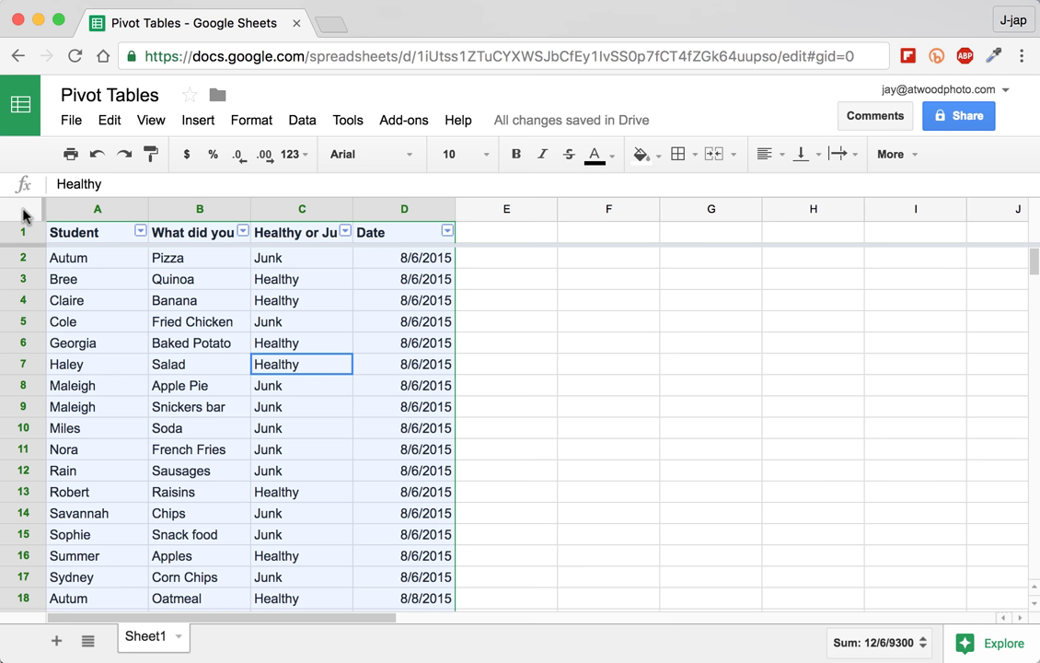
left_click(302, 121)
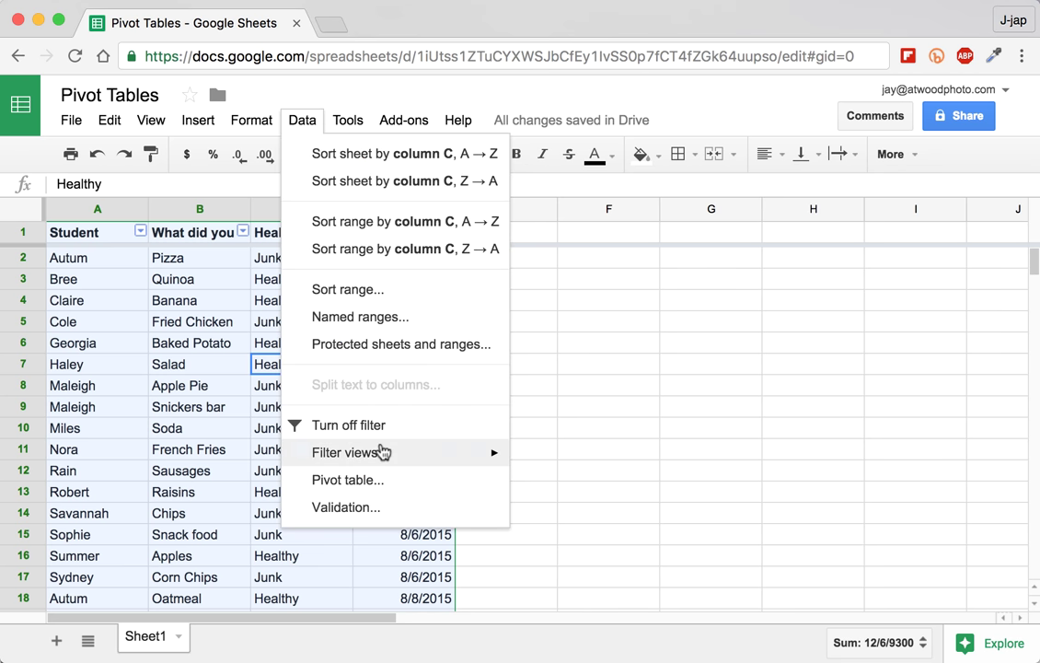
left_click(385, 480)
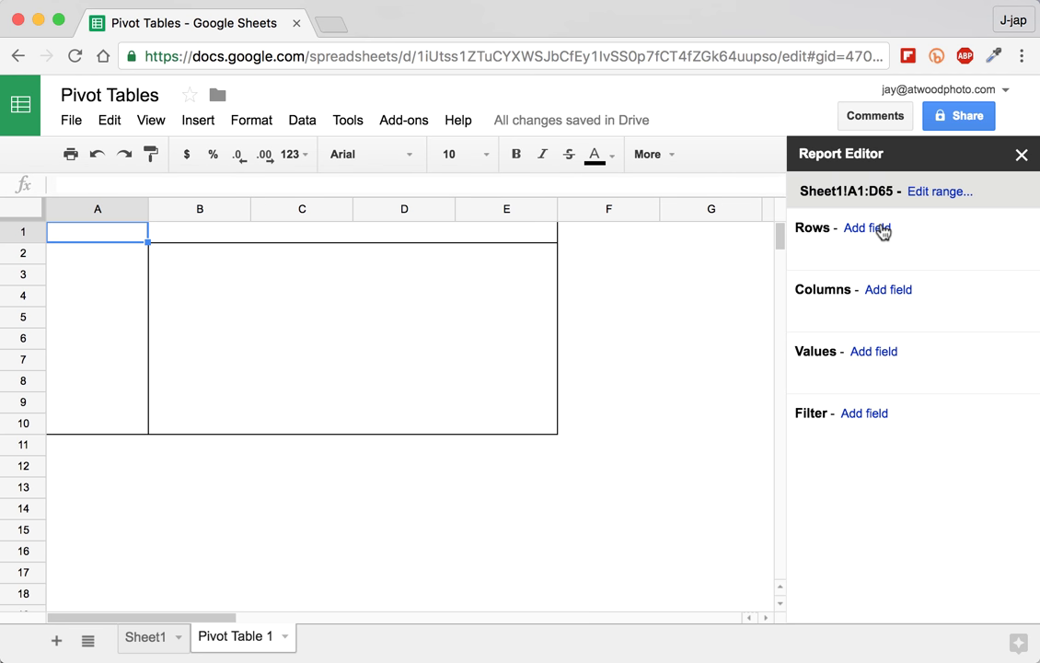
Group the pivot table rows by "Healthy or Junk?" and add Student as the value field
left_click(879, 231)
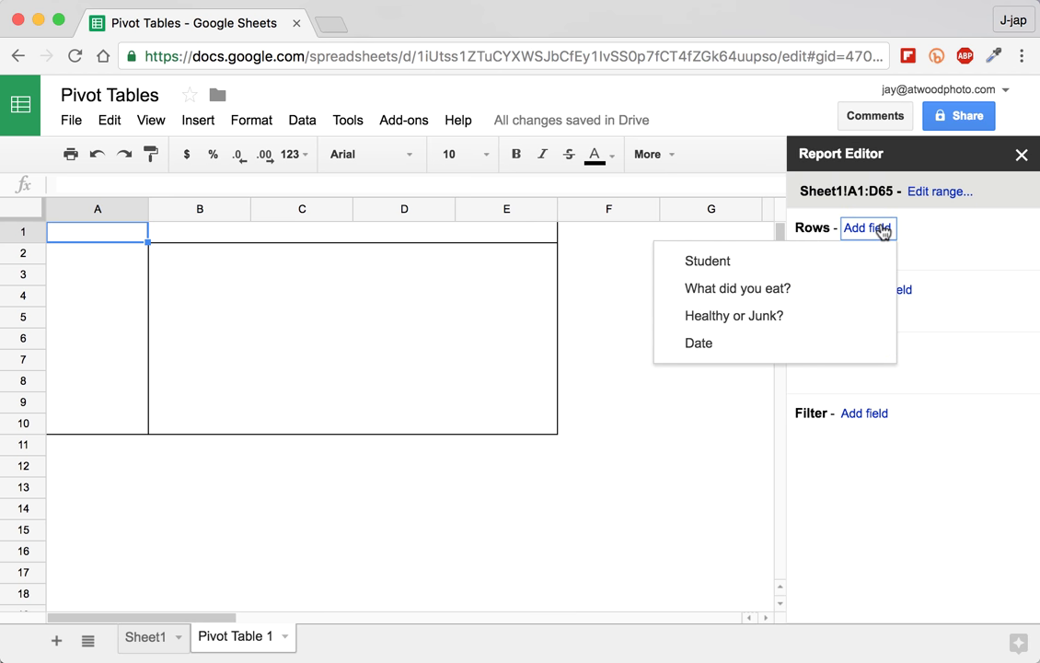
left_click(851, 319)
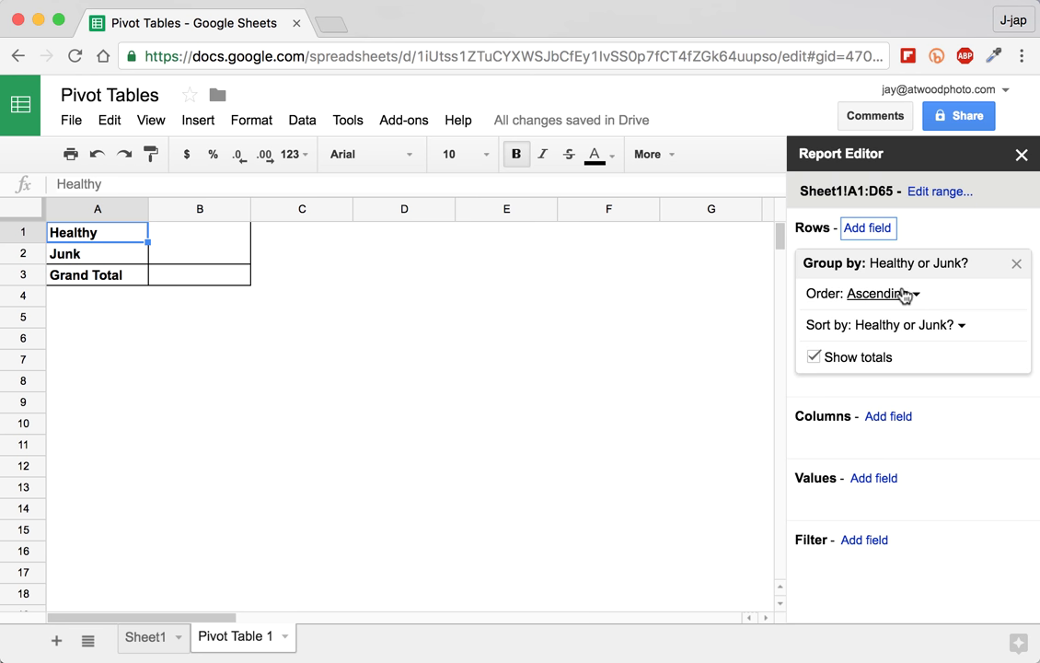
left_click(872, 481)
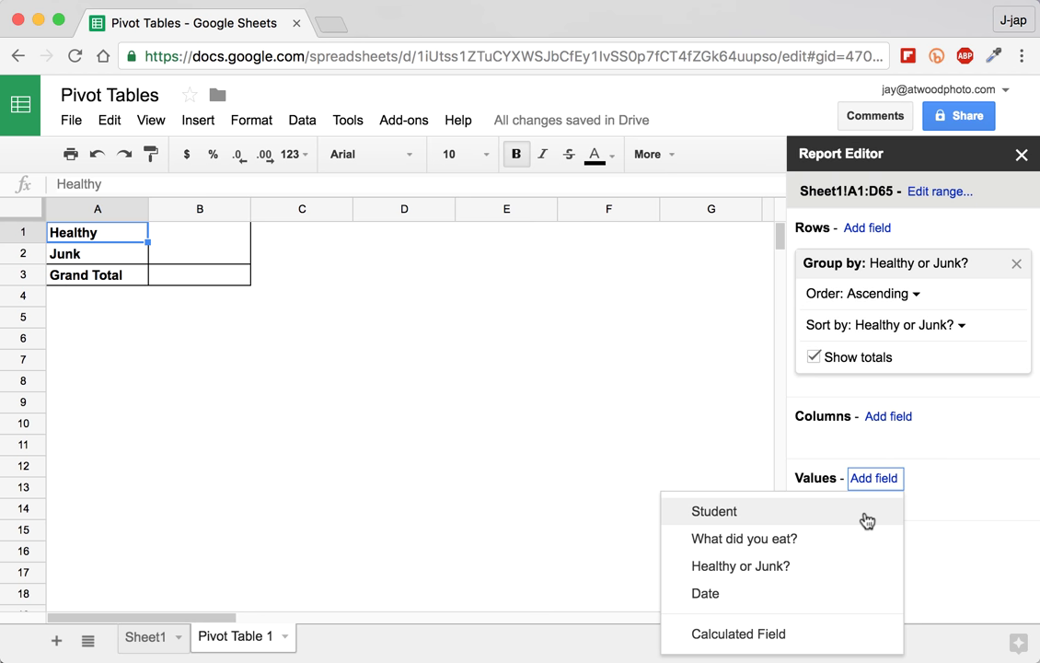
left_click(715, 511)
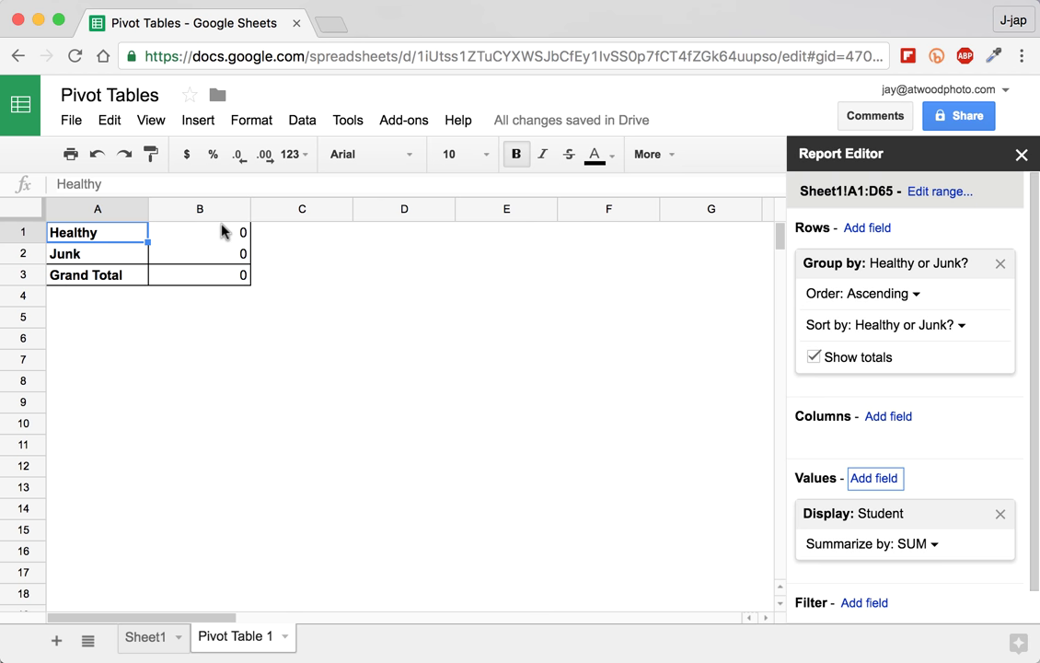
Try summarizing the pivot table's Student values by COUNT
left_click_drag(221, 230, 226, 288)
left_click(484, 380)
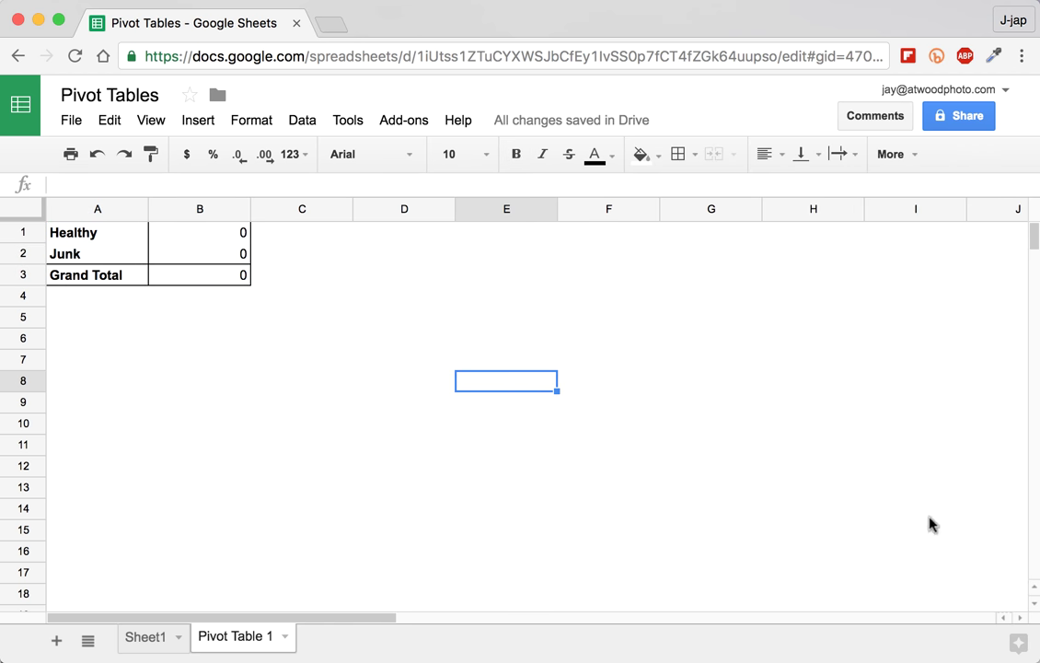
left_click(181, 241)
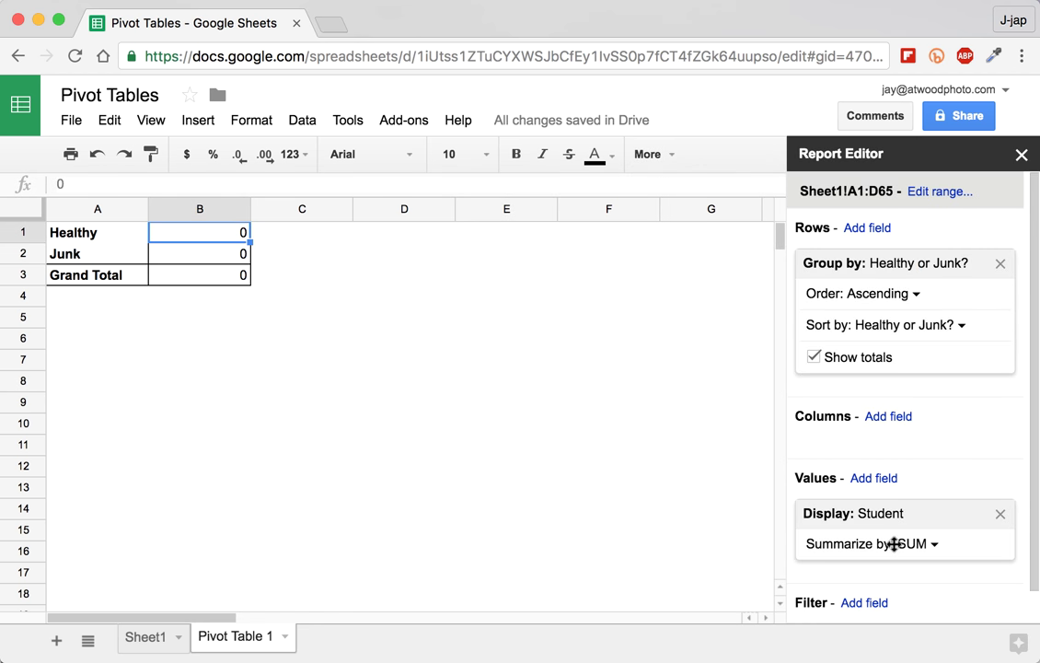
scroll(894, 544, "down", 1)
left_click(926, 513)
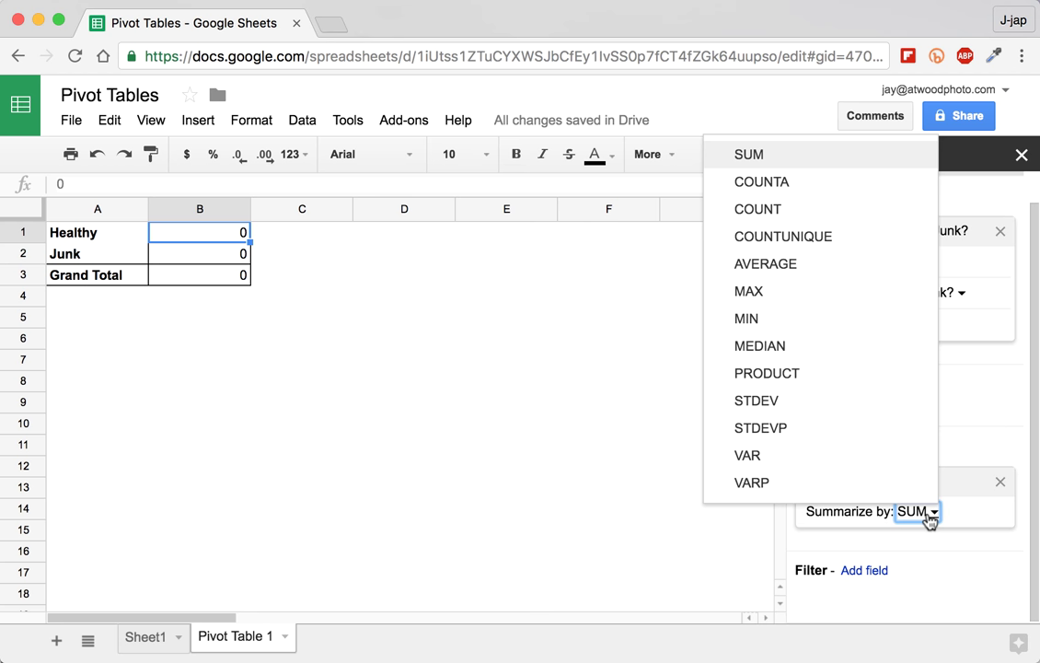
left_click(903, 223)
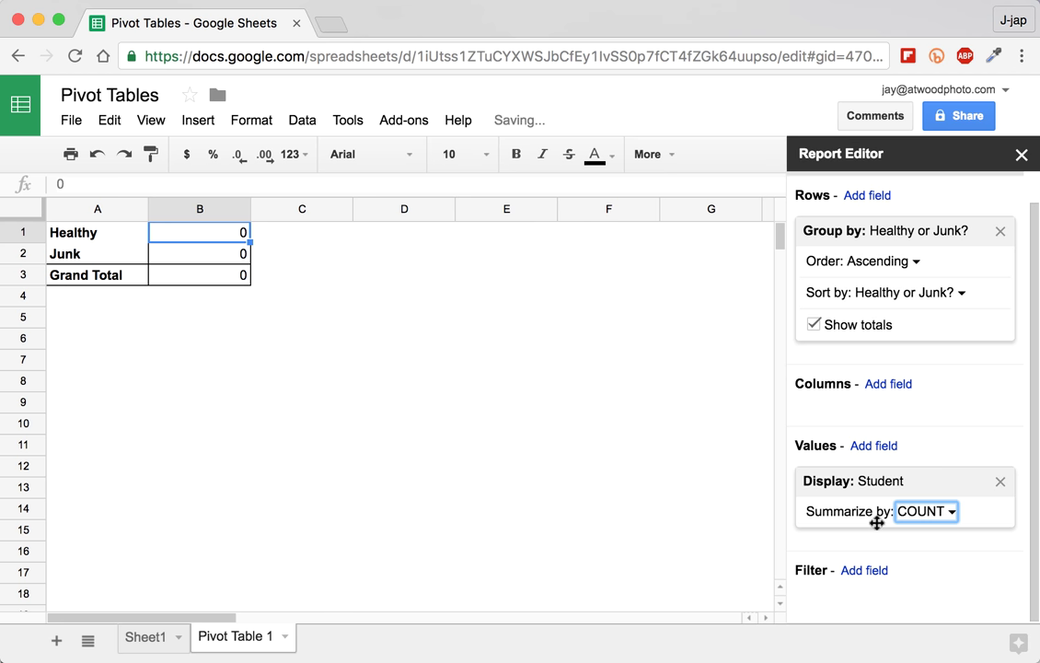
Set the pivot table's Student values to be summarized by COUNTA
left_click(932, 520)
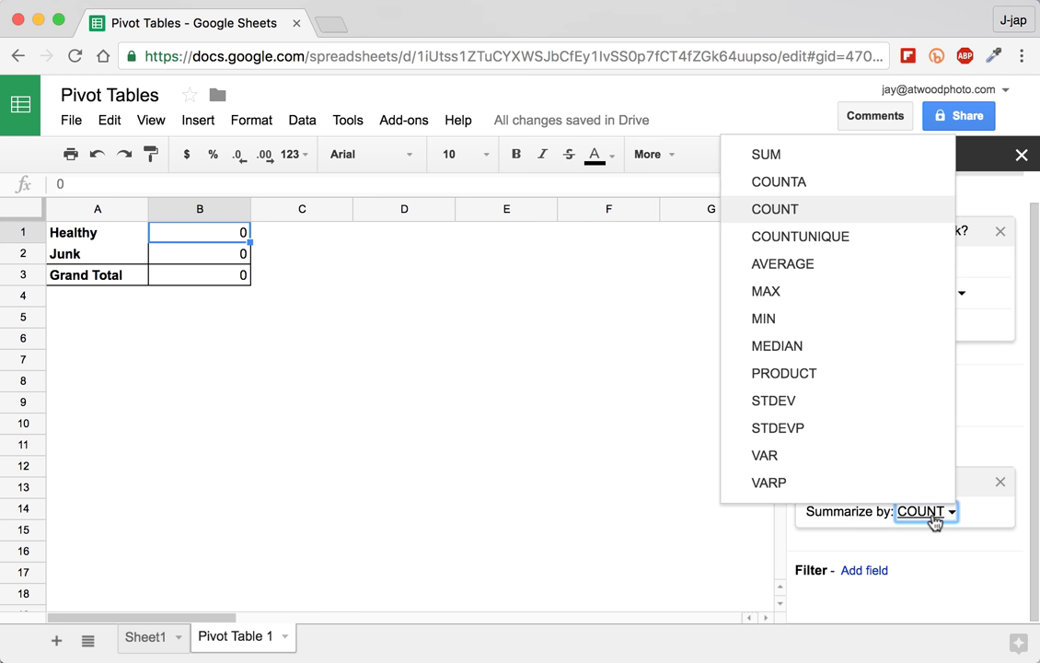
left_click(903, 189)
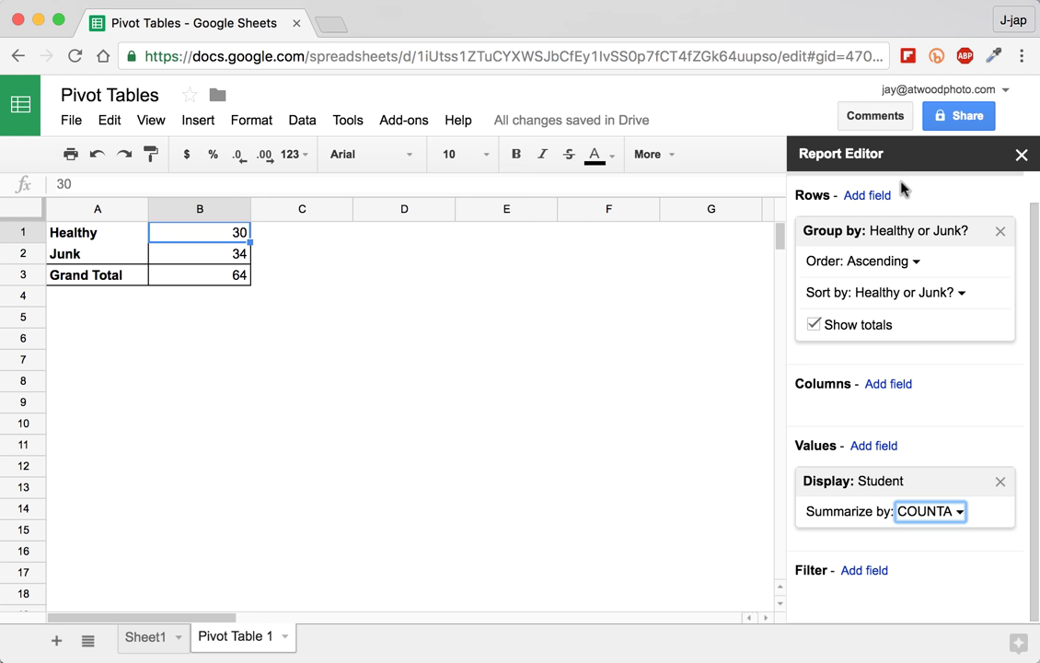
left_click(493, 377)
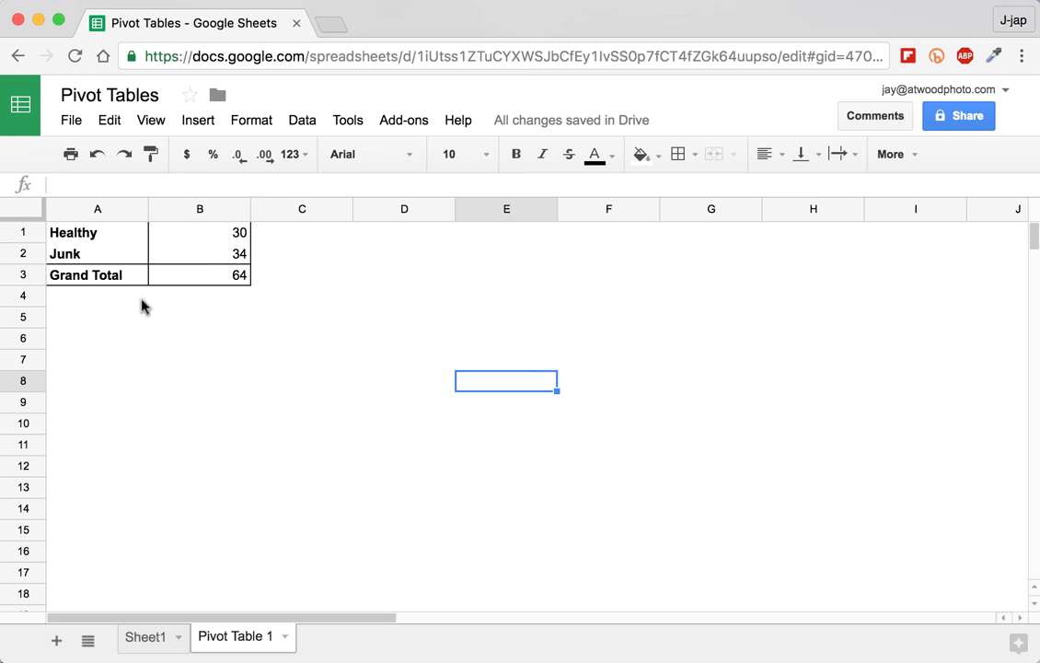
Add Student as a second row grouping beneath "Healthy or Junk?" in the pivot table
left_click(108, 239)
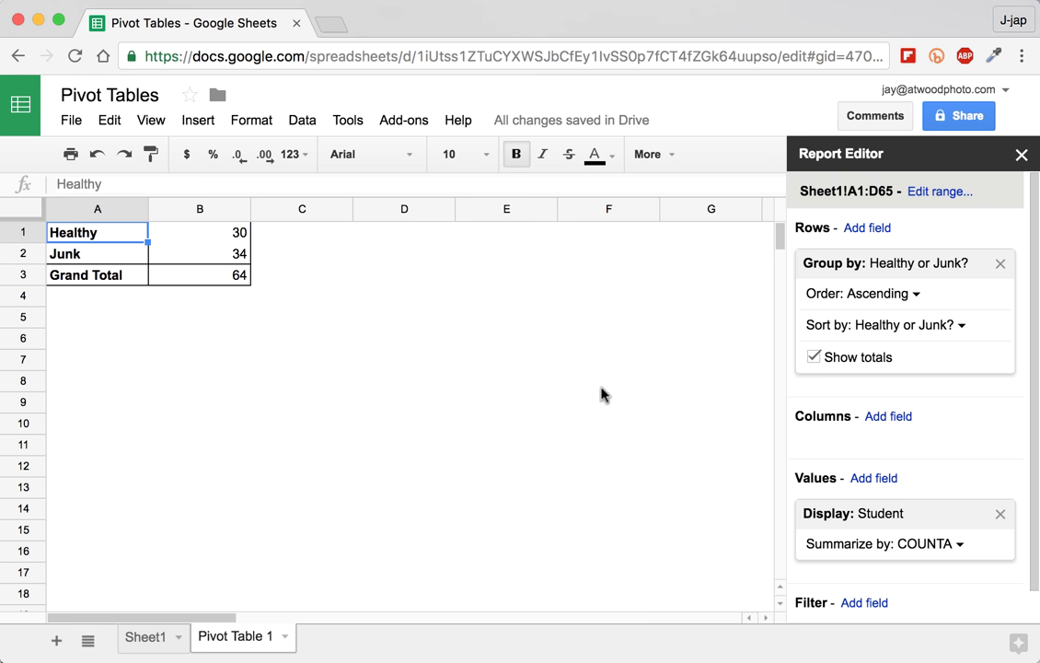
left_click(879, 236)
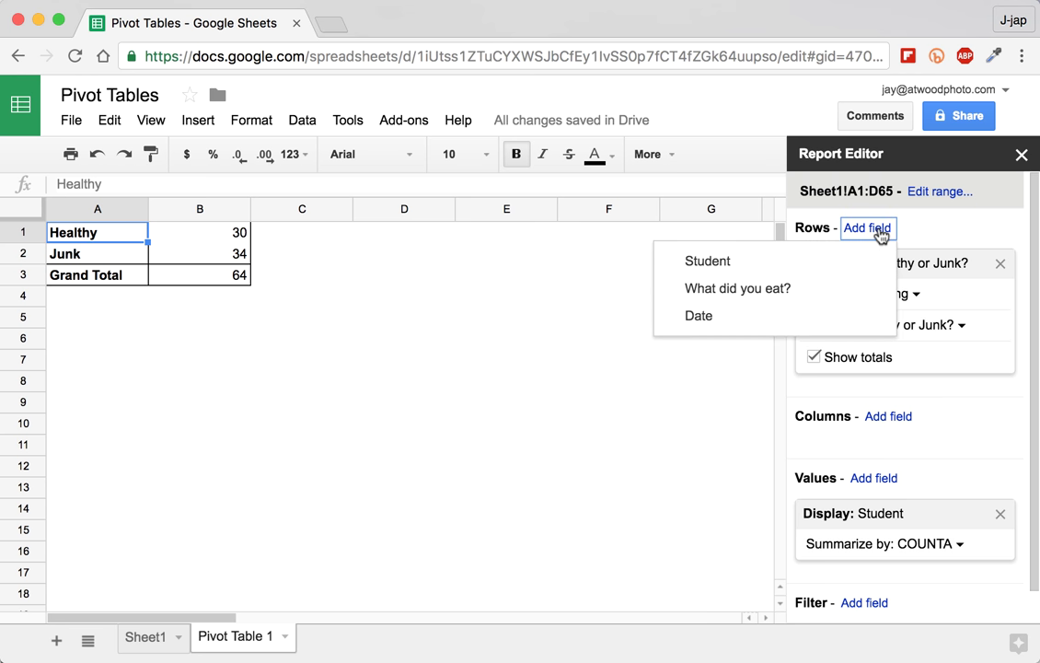
left_click(863, 263)
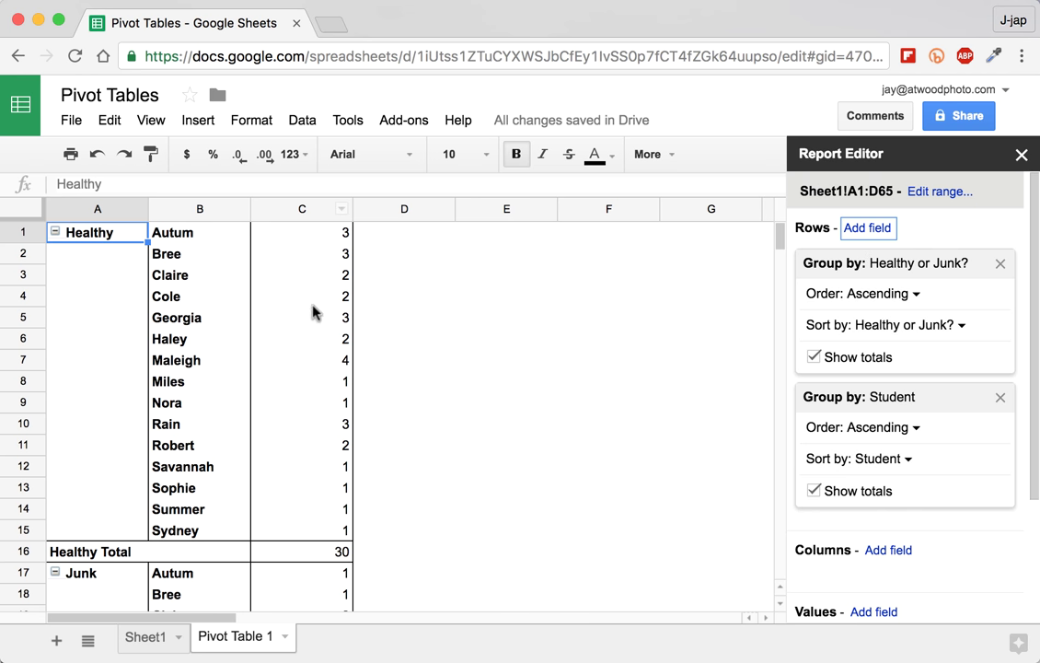
Examine the counts per student in the Healthy and Junk groups of the pivot table
left_click_drag(197, 355, 303, 366)
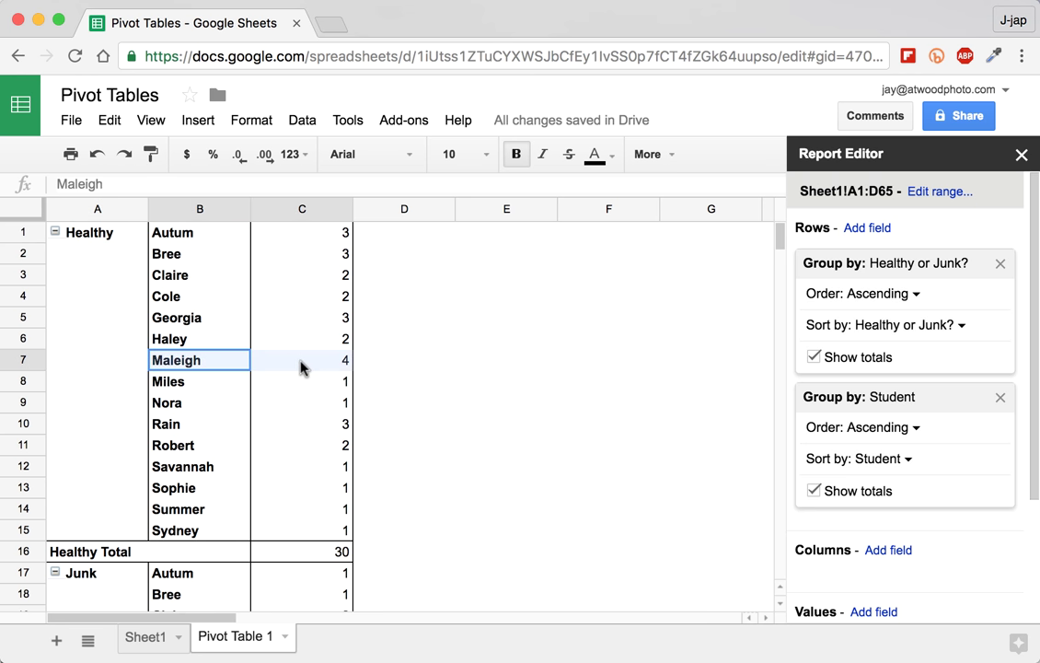
left_click_drag(226, 387, 313, 406)
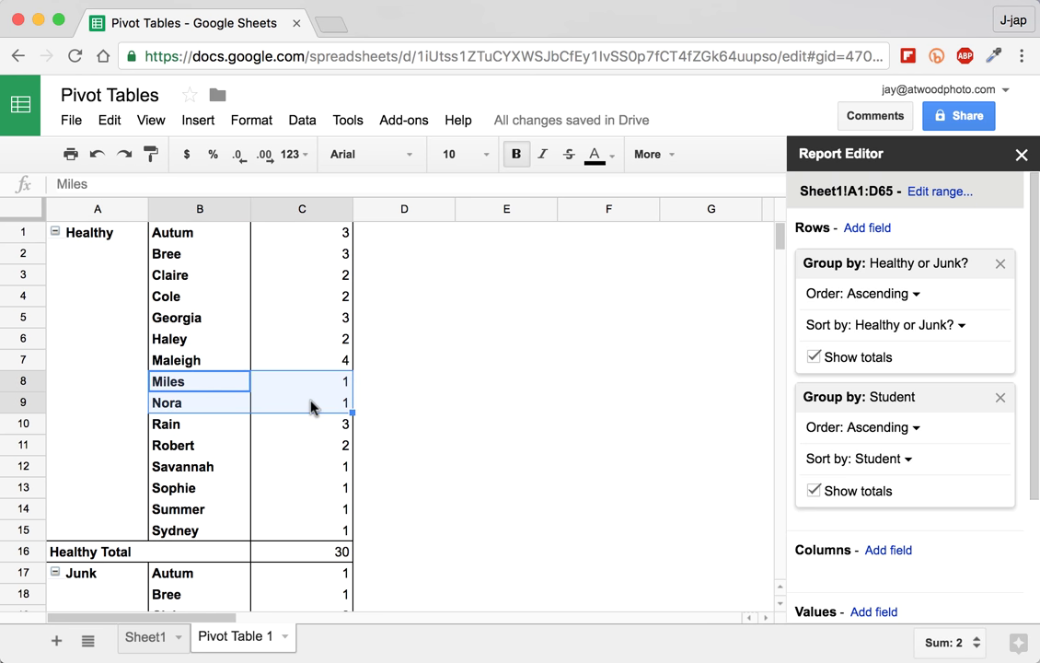
left_click(270, 485)
scroll(272, 483, "down", 5)
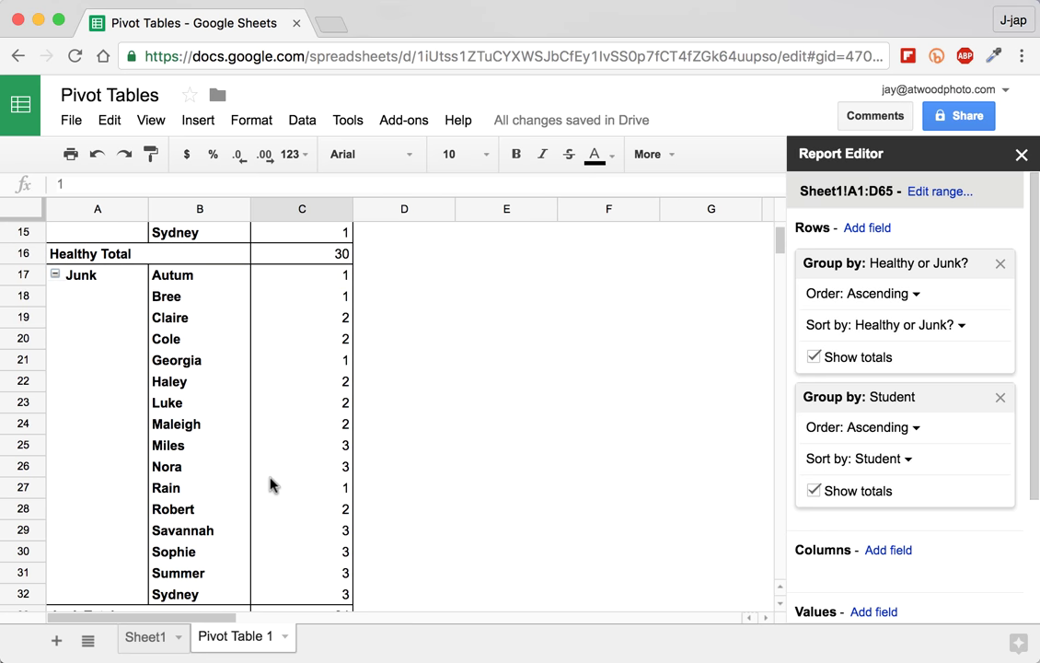
scroll(270, 483, "down", 2)
scroll(270, 484, "up", 2)
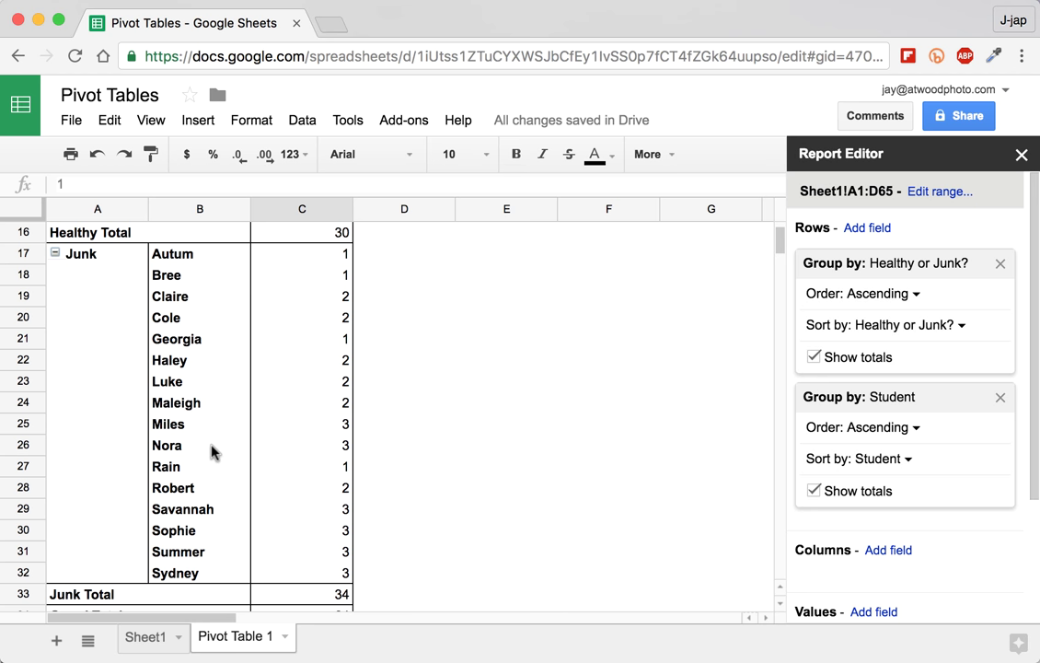
Turn off the totals for both the "Healthy or Junk?" and Student row groups, and check the table
left_click(816, 359)
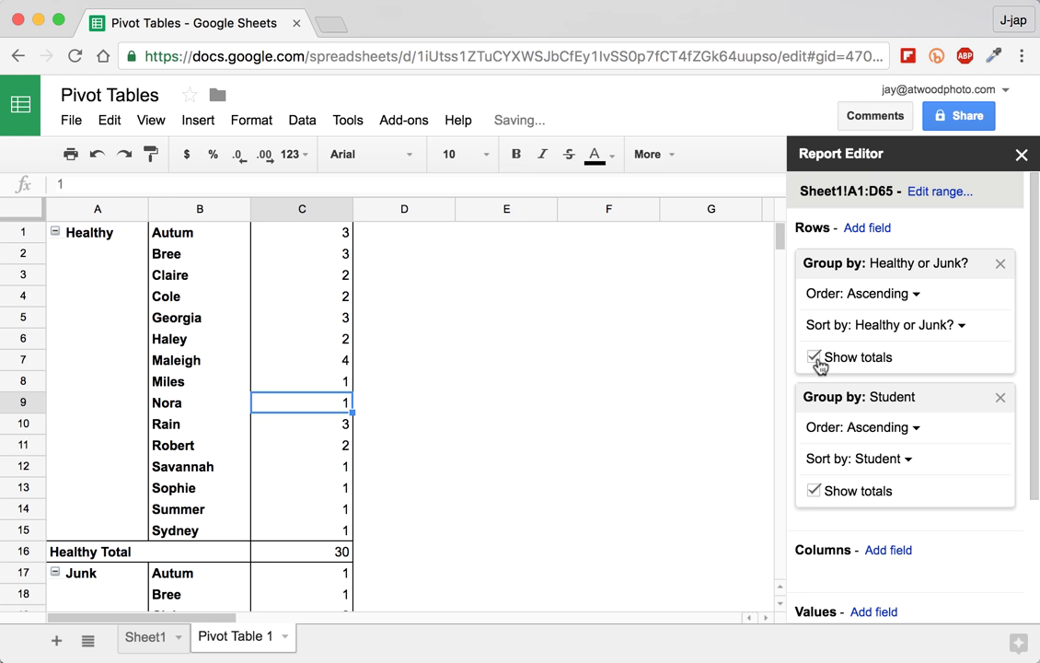
left_click(815, 358)
left_click(814, 491)
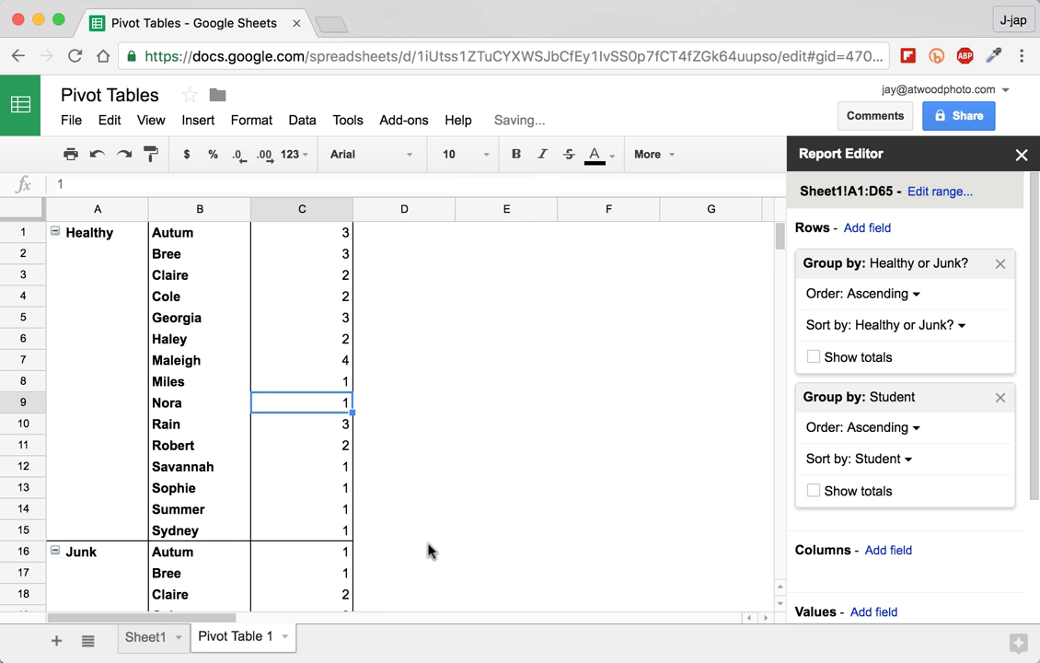
scroll(435, 472, "down", 6)
scroll(435, 472, "up", 5)
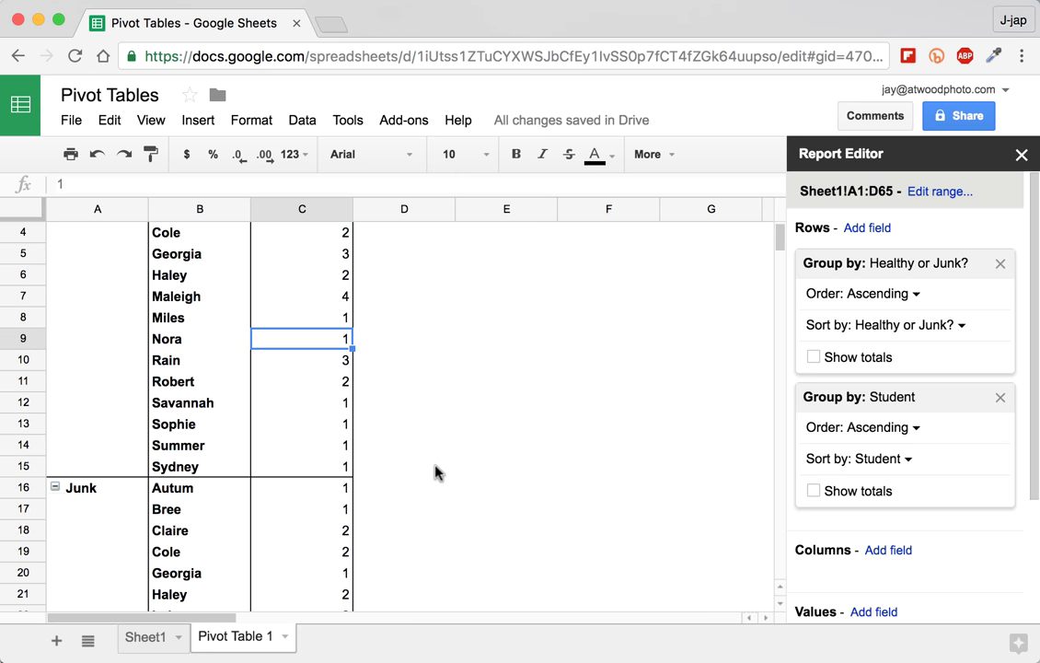
Move the Student row grouping above "Healthy or Junk?" so the pivot table groups by student first
scroll(434, 472, "up", 2)
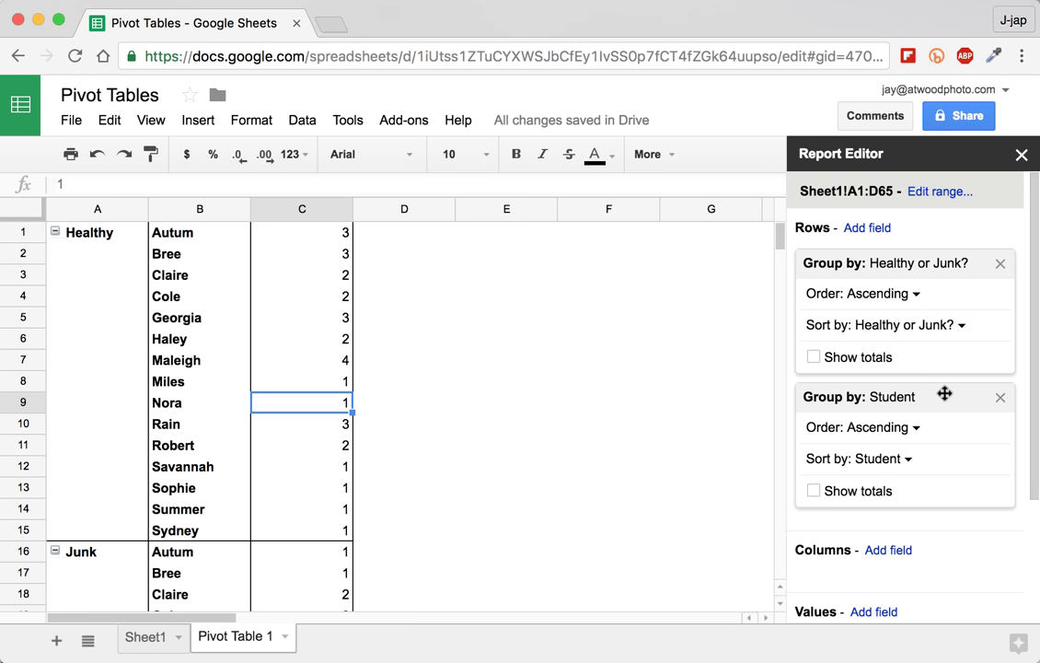
mouse_move(945, 393)
left_mouse_down()
mouse_move(945, 416)
mouse_move(945, 246)
mouse_move(944, 266)
left_mouse_up()
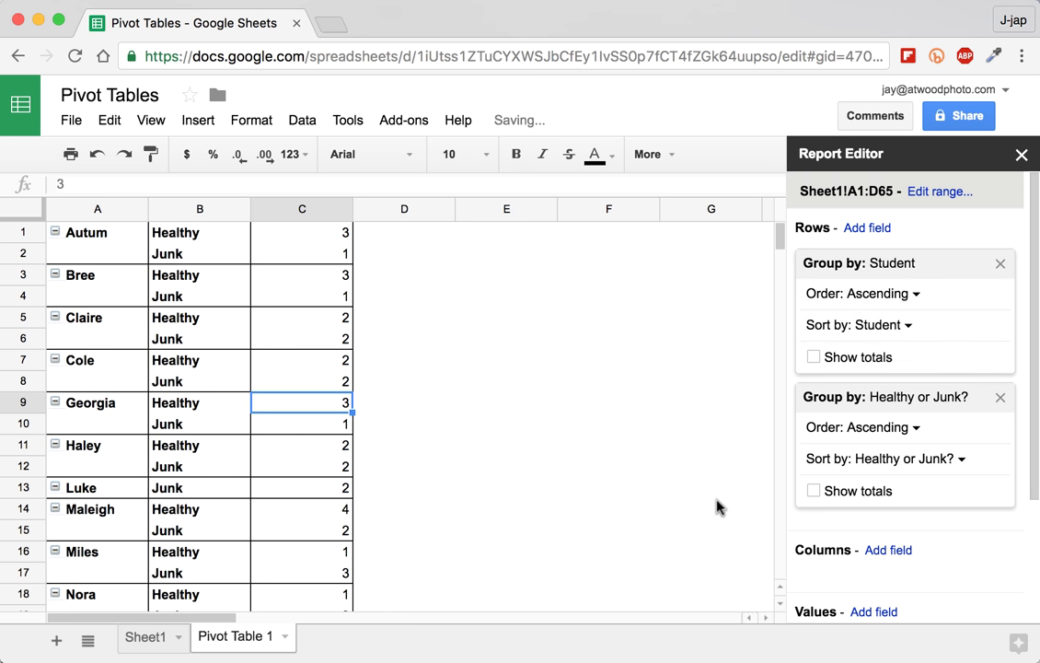
Examine the Healthy and Junk counts of individual students, including those in rows 1–2, 13 and 14–15
left_click(119, 232)
left_click_drag(197, 232, 194, 259)
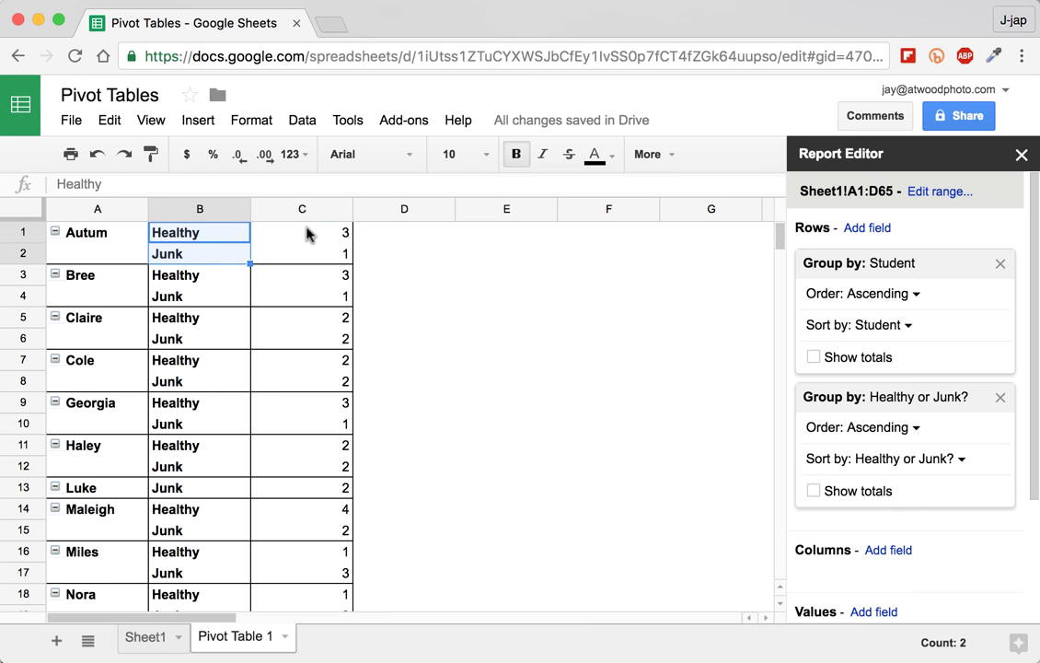
left_click_drag(304, 234, 308, 254)
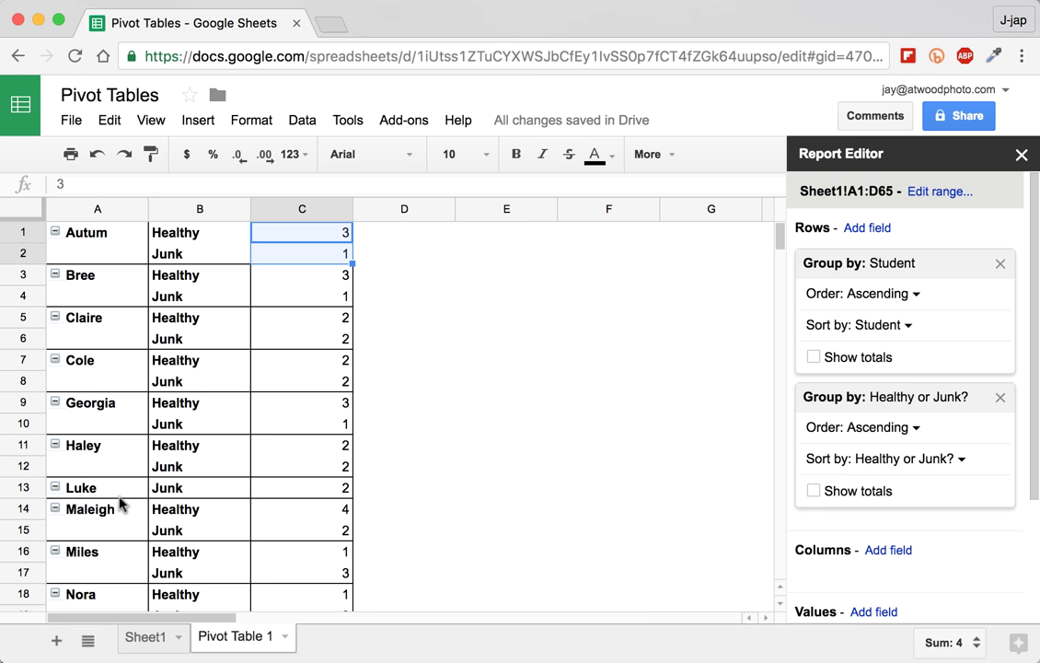
left_click_drag(112, 490, 313, 497)
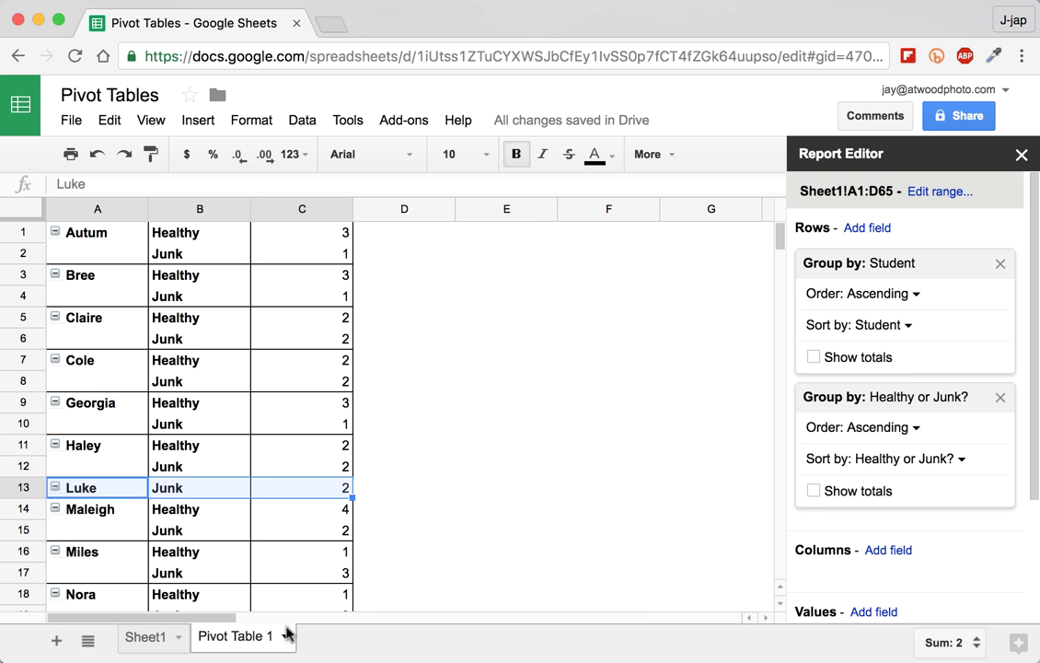
left_click(140, 516)
left_click_drag(173, 522, 302, 534)
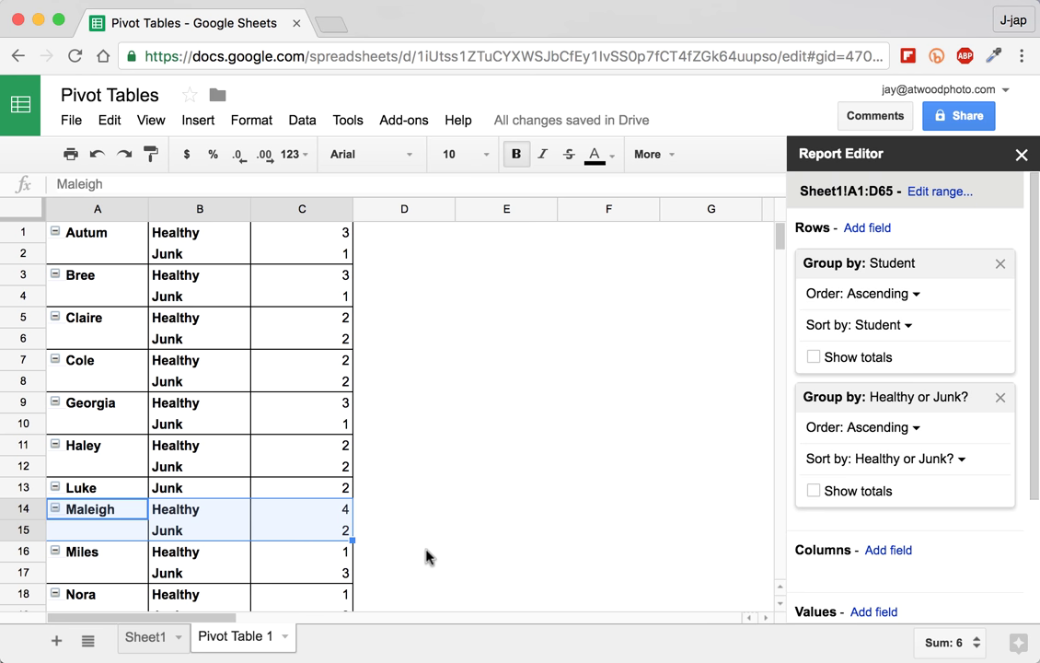
scroll(430, 558, "down", 5)
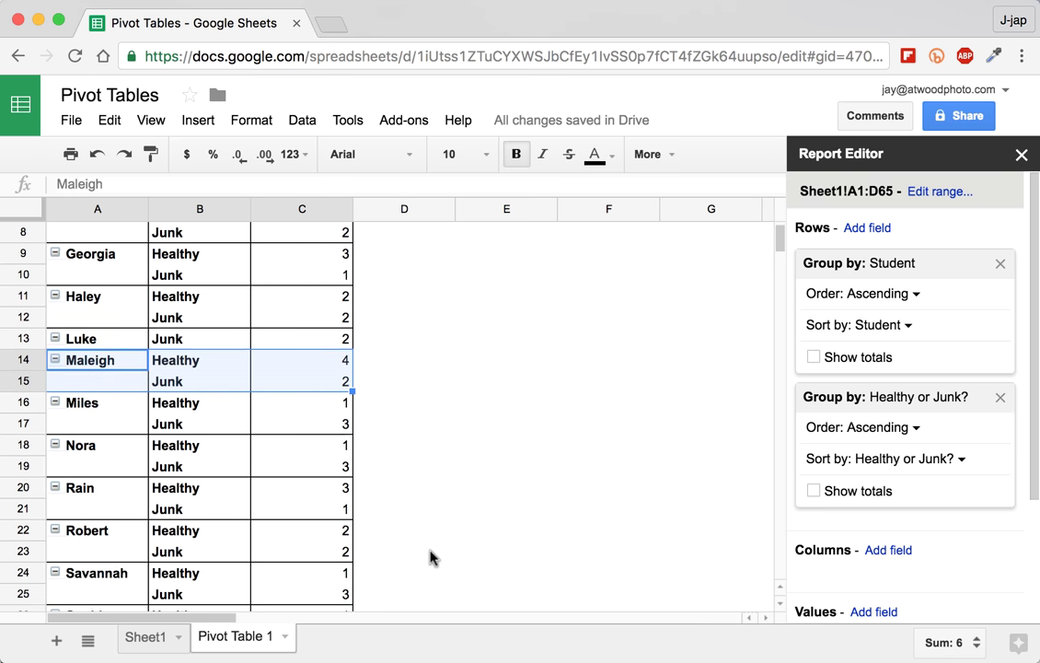
scroll(430, 557, "up", 5)
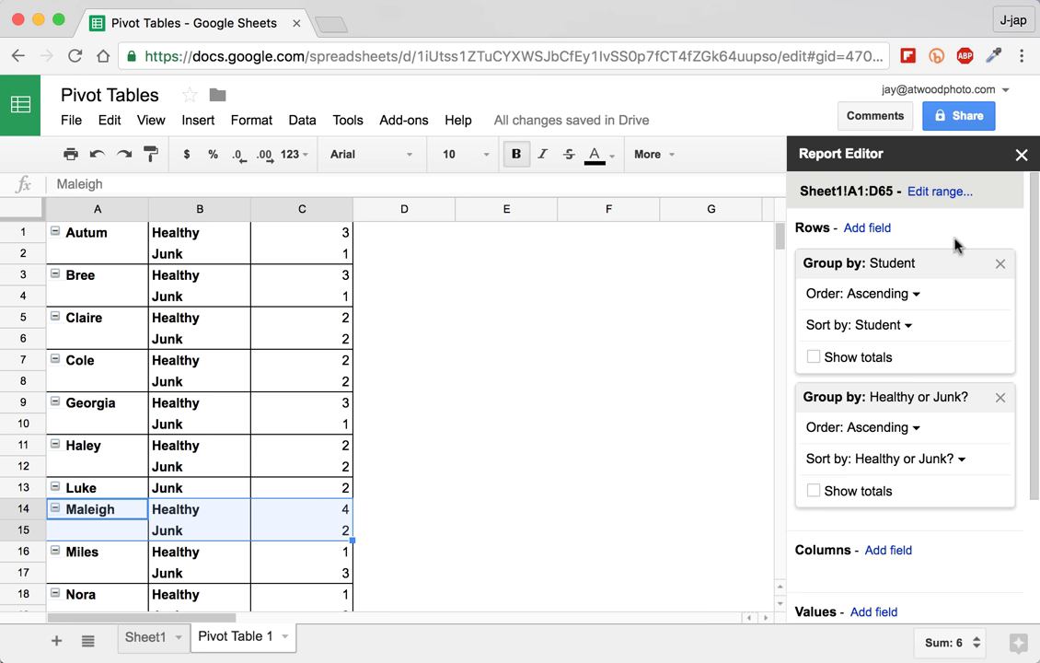
Add "What did you eat?" as a third row grouping in the pivot table and turn off its totals
left_click(879, 228)
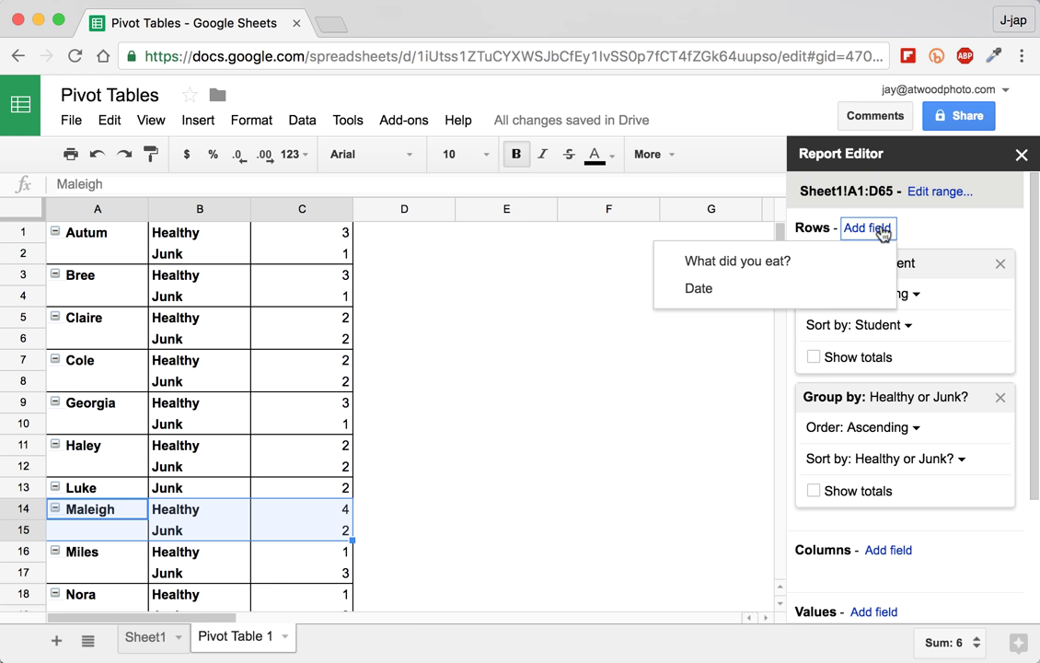
left_click(859, 266)
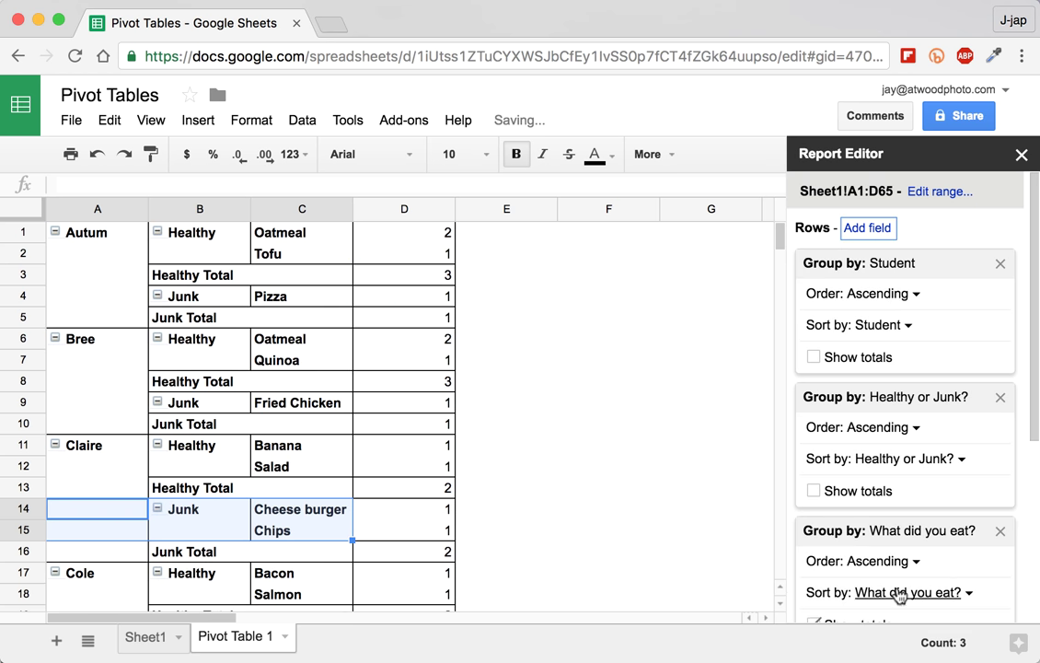
scroll(967, 553, "down", 3)
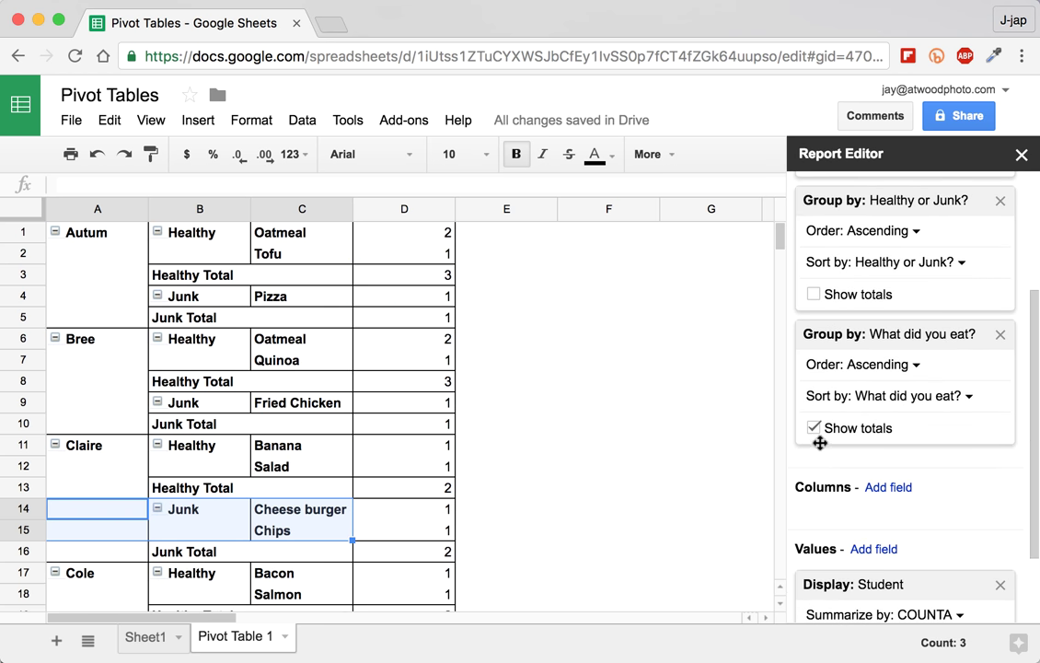
left_click(814, 428)
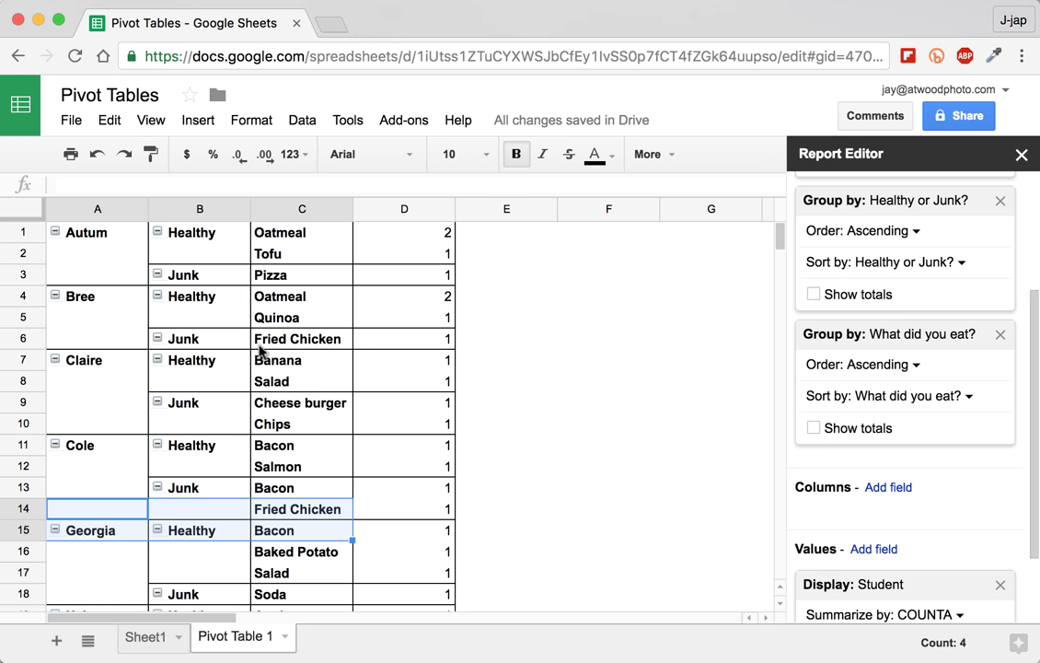
Inspect the healthy foods of the student in row 4, and collapse and re-expand the student group starting in row 11
left_click(234, 296)
mouse_move(299, 295)
left_mouse_down()
mouse_move(284, 308)
mouse_move(314, 327)
left_mouse_up()
left_click(401, 297)
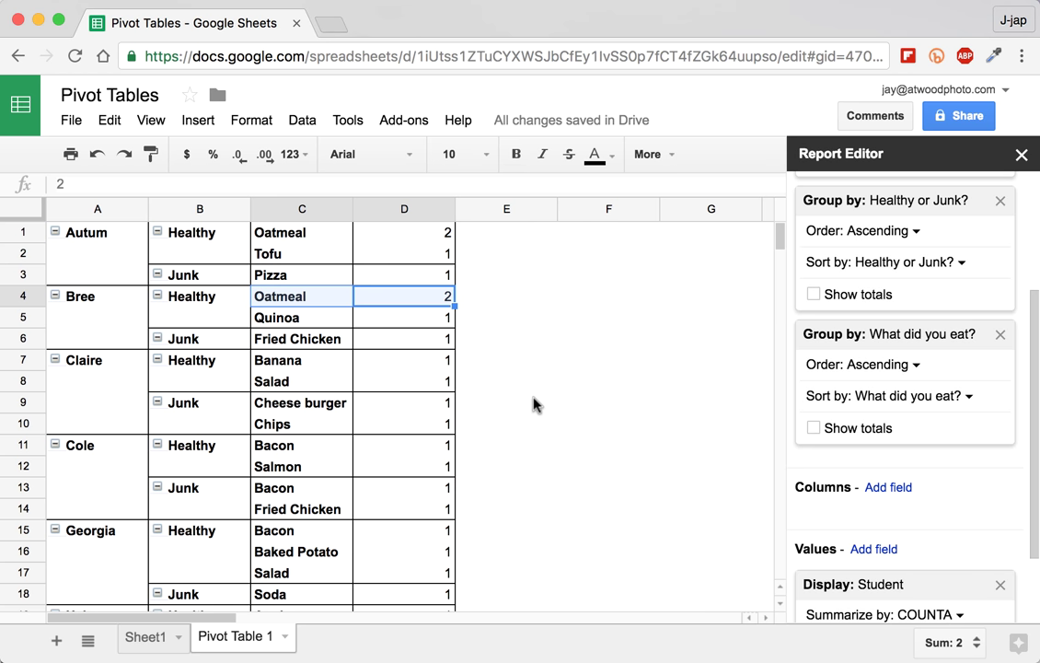
scroll(537, 476, "down", 1)
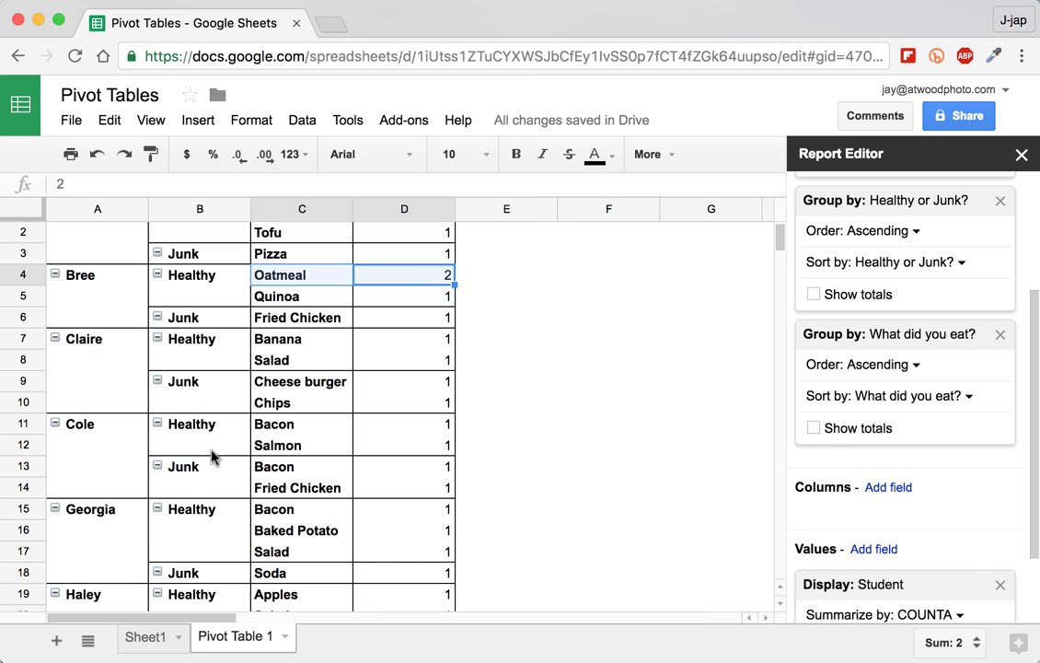
left_click(53, 425)
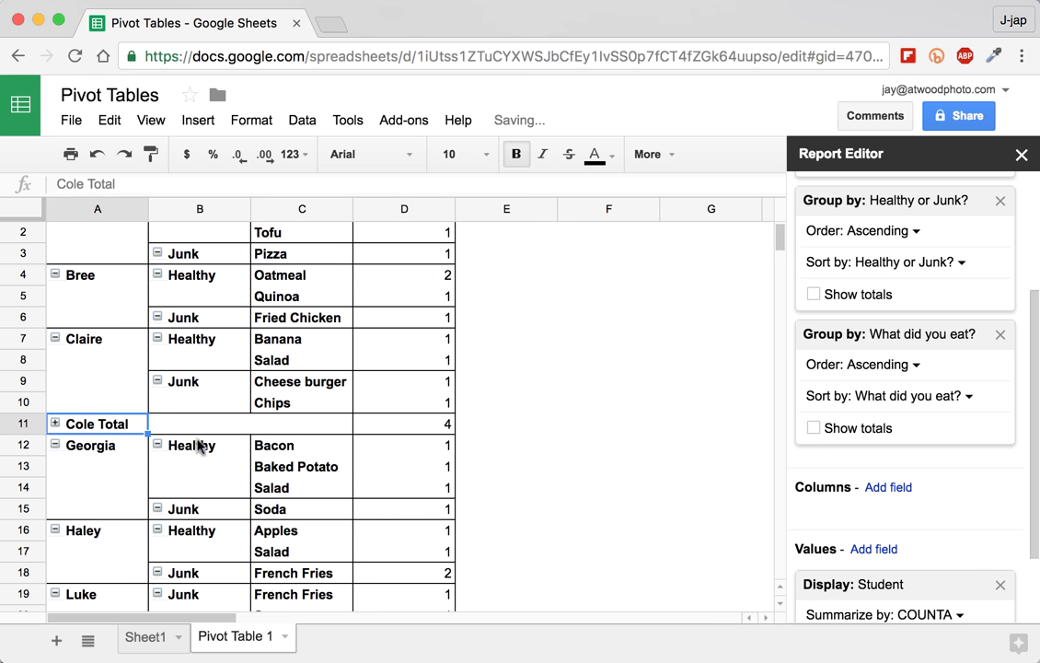
left_click(53, 425)
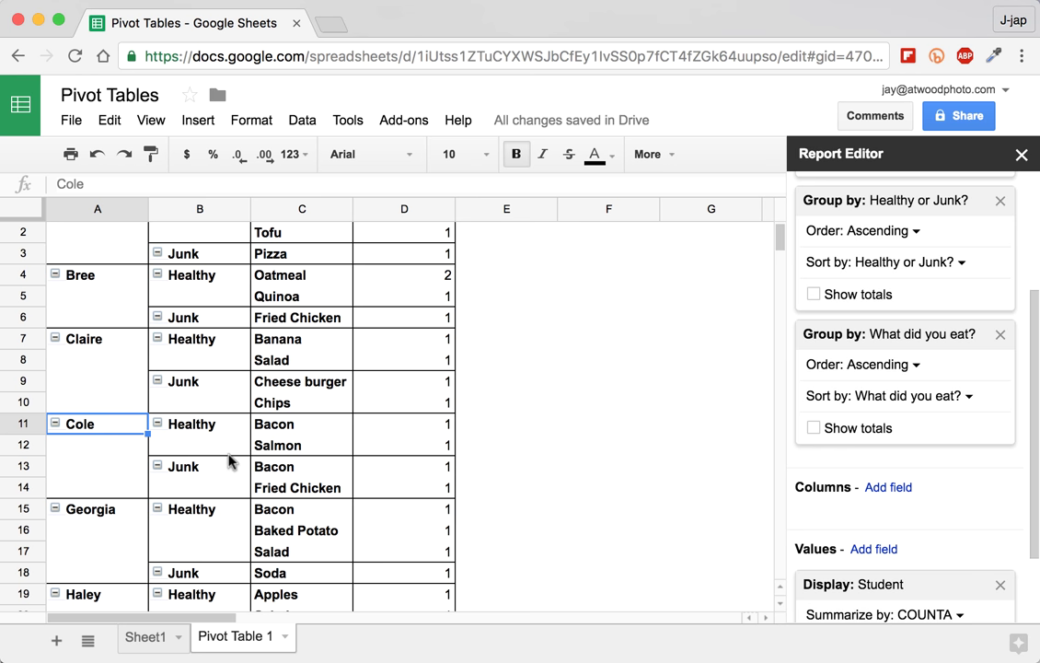
Compare the Bacon entries in C11 and C13, listed under Healthy and Junk for the same student
left_click(293, 428)
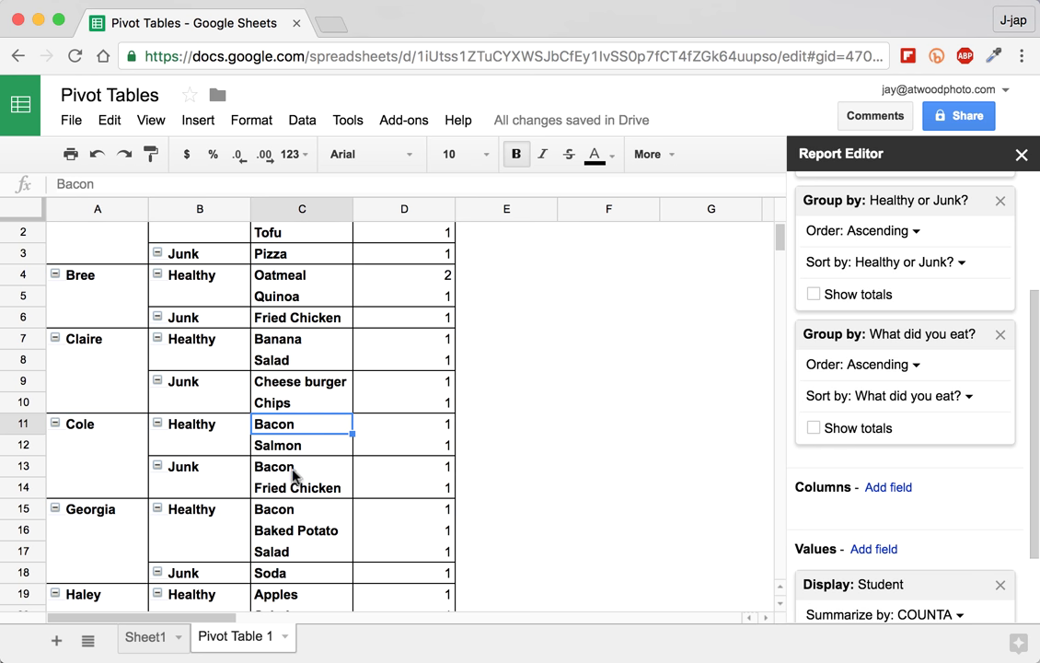
left_click(293, 472)
left_click(295, 426)
left_click(289, 471)
left_click(263, 426)
left_click(257, 471)
left_click(293, 425)
left_click(294, 470)
left_click(288, 424)
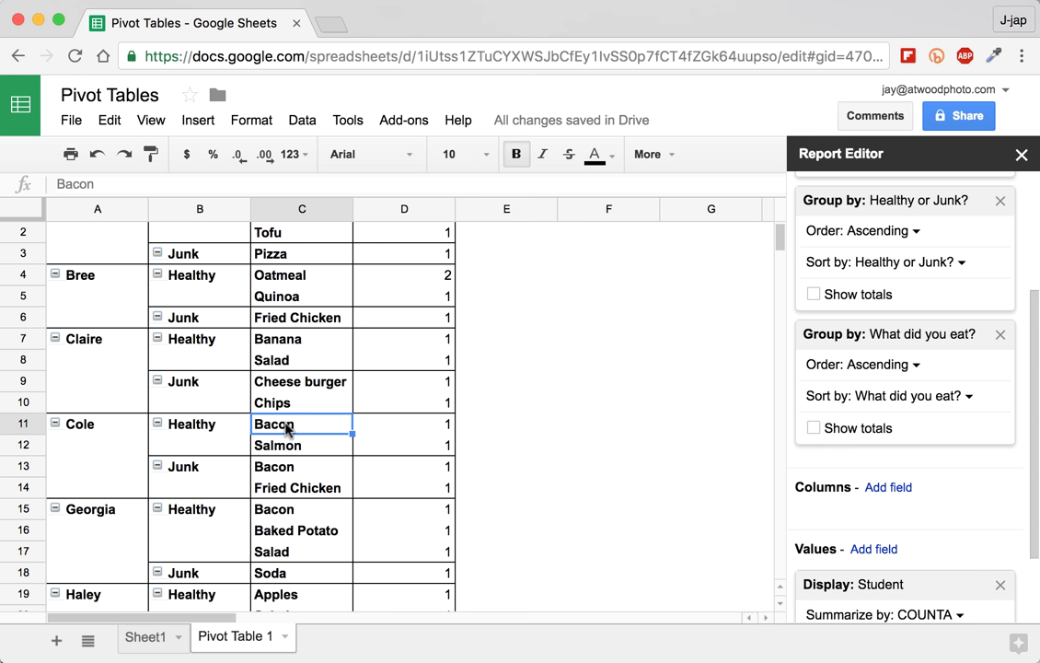
left_click(283, 469)
left_click(289, 427)
Move the "What did you eat?" row grouping to the first position, above Student and "Healthy or Junk?"
scroll(968, 367, "up", 2)
scroll(969, 368, "up", 2)
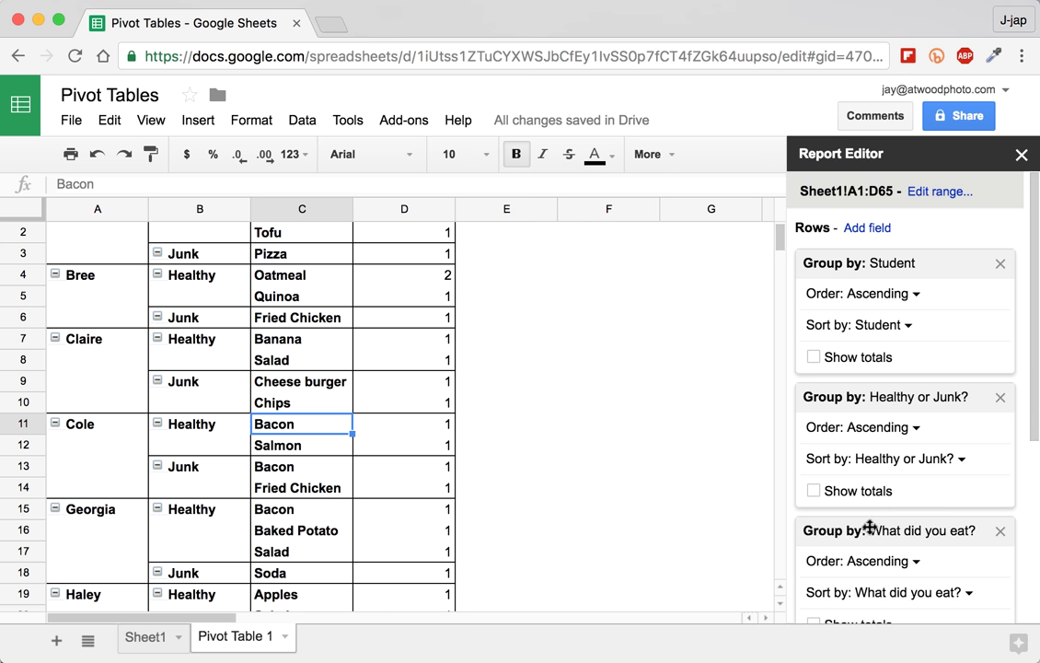
left_click_drag(869, 528, 870, 266)
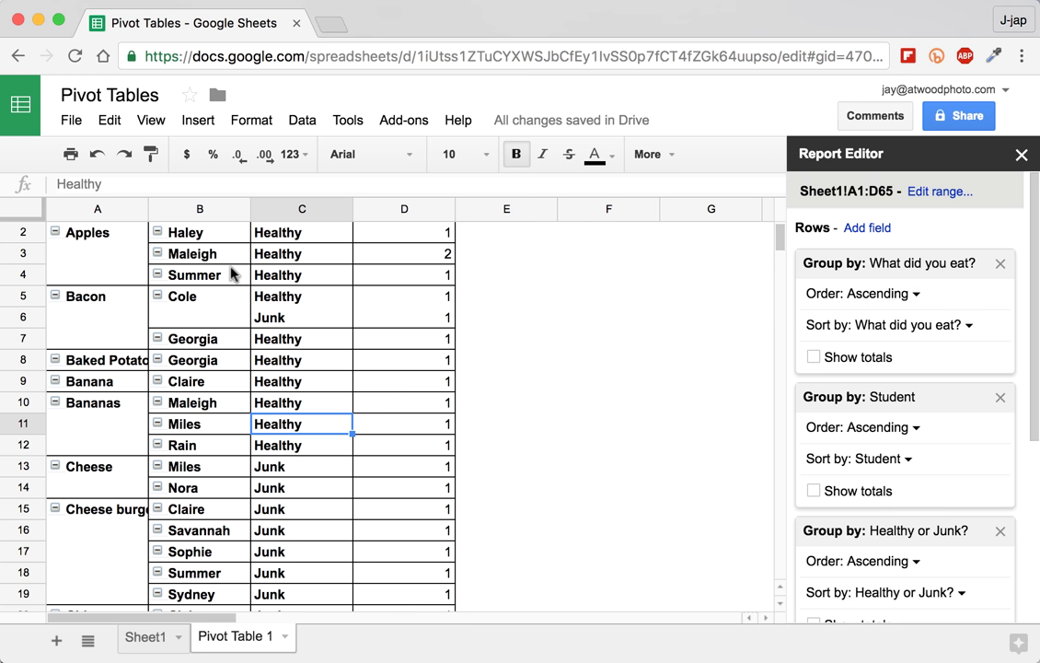
Examine which students ate Apples and Bacon and how each of them classified the food
left_click(103, 257)
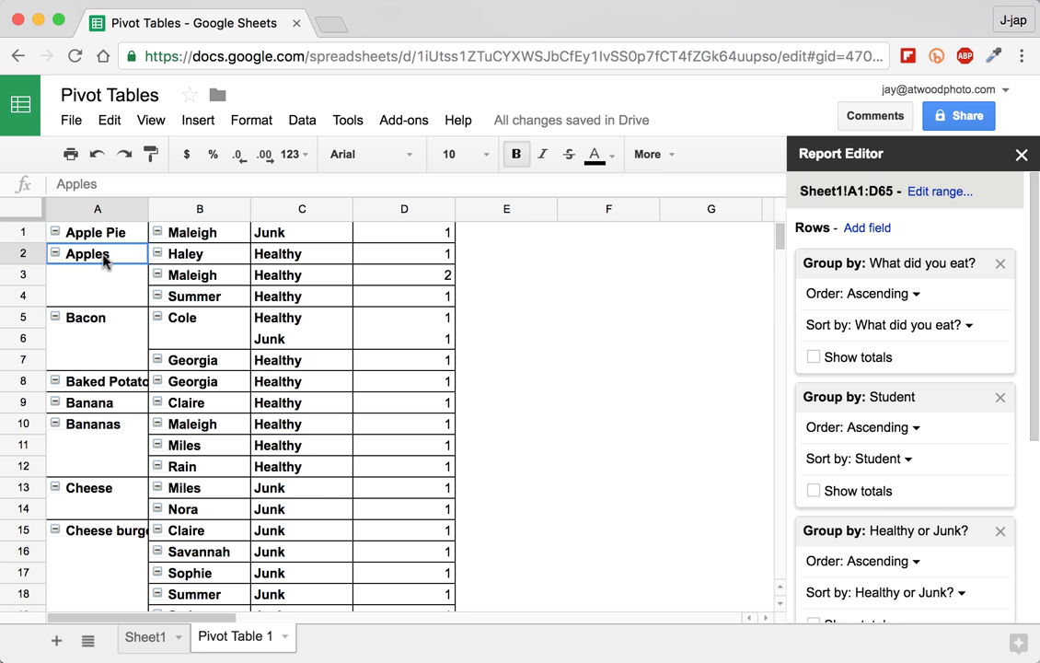
left_click(211, 258)
left_click_drag(211, 258, 212, 294)
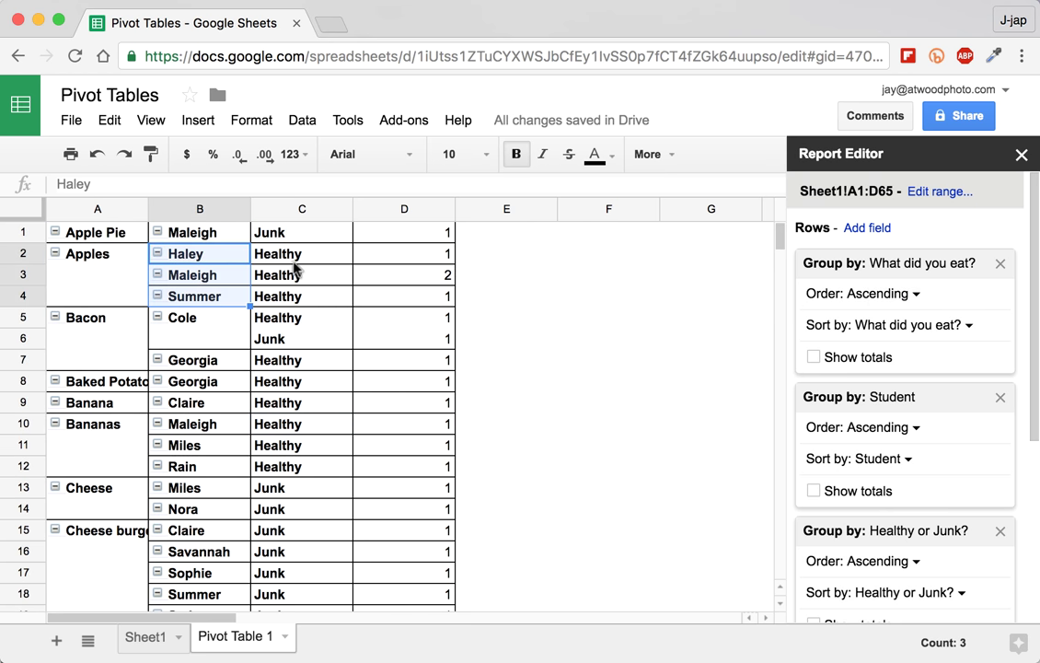
left_click_drag(304, 255, 306, 300)
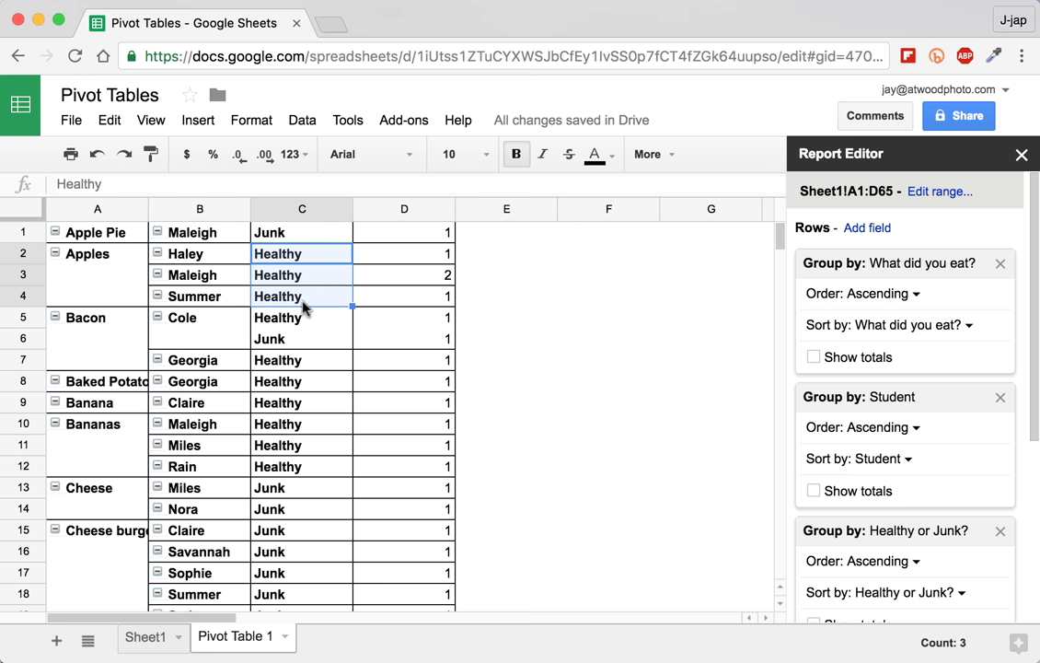
left_click(117, 322)
left_click_drag(218, 316, 295, 342)
left_click_drag(208, 367, 298, 365)
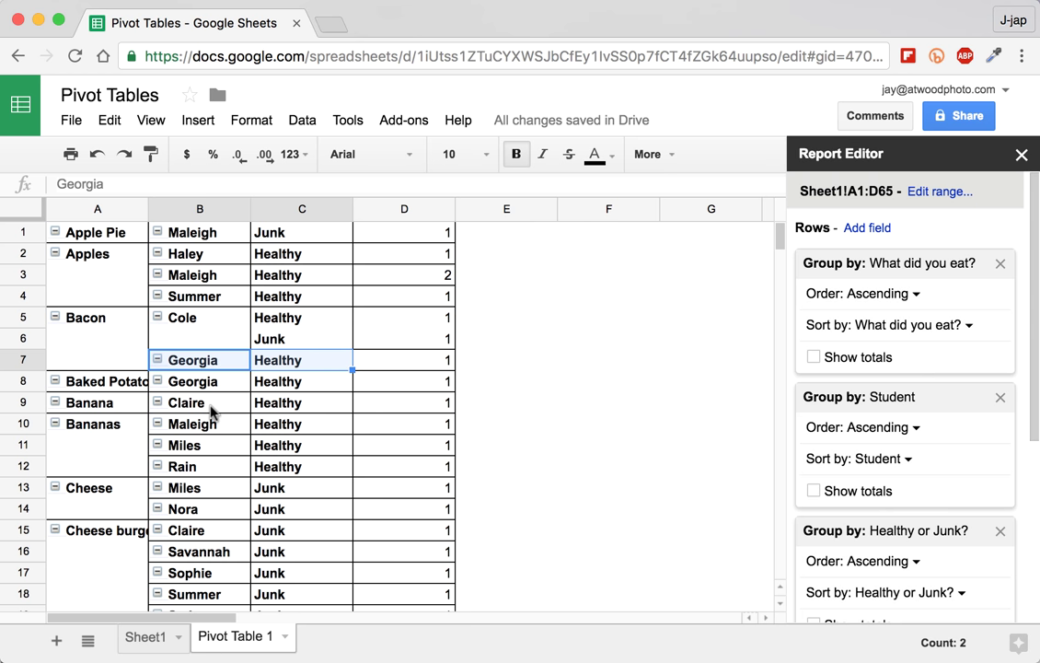
Review the summary functions available for the Student values and the fields offered for filtering, leaving both unchanged
scroll(964, 552, "down", 5)
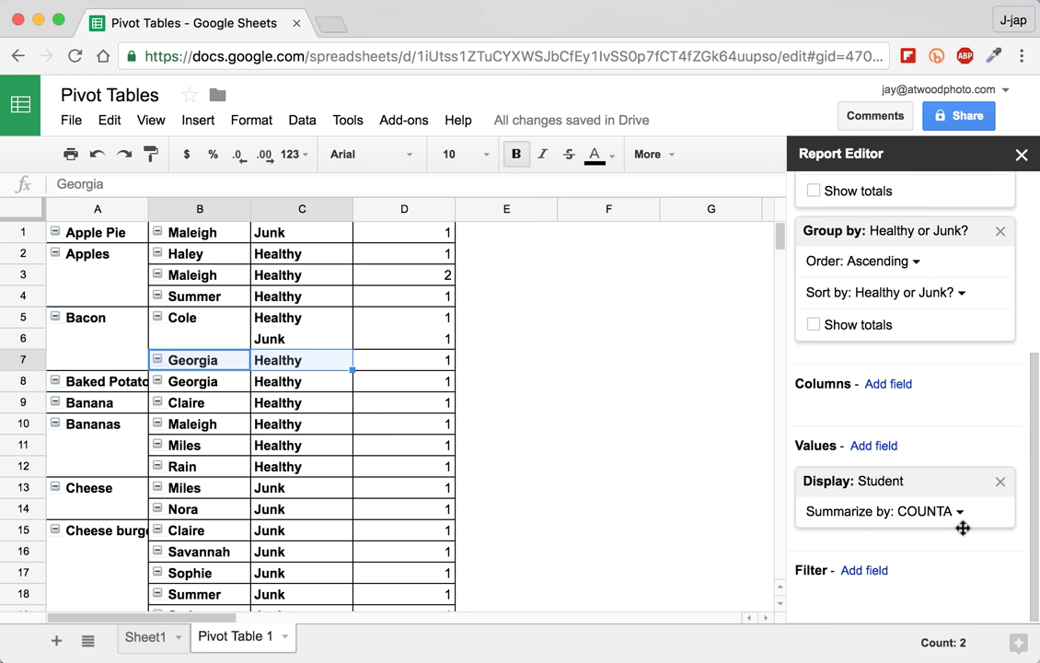
left_click(958, 512)
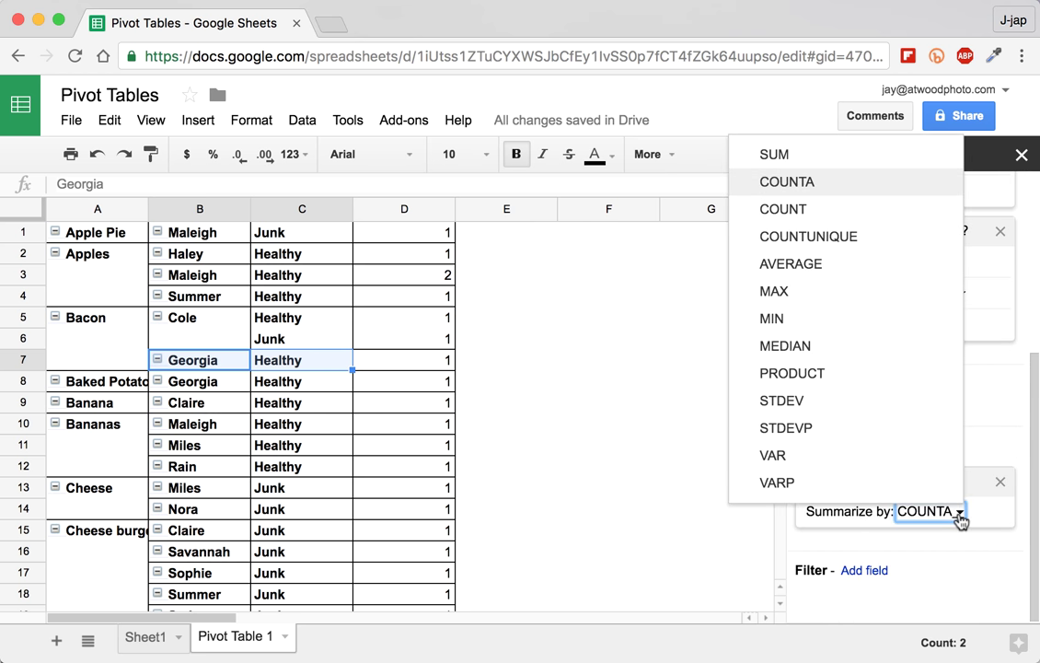
left_click(980, 571)
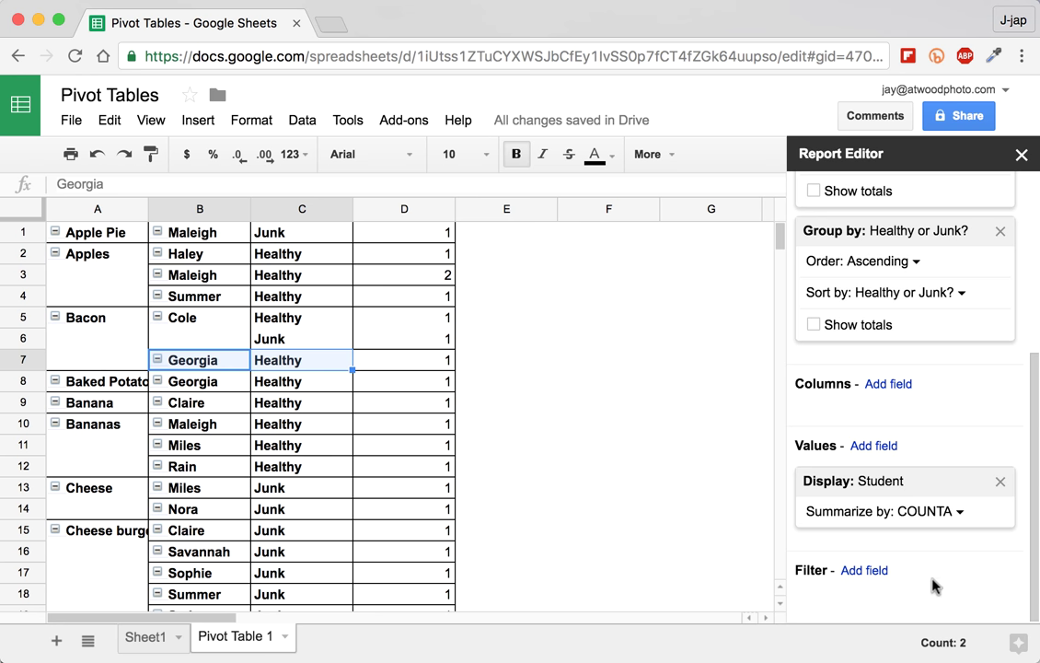
left_click(866, 571)
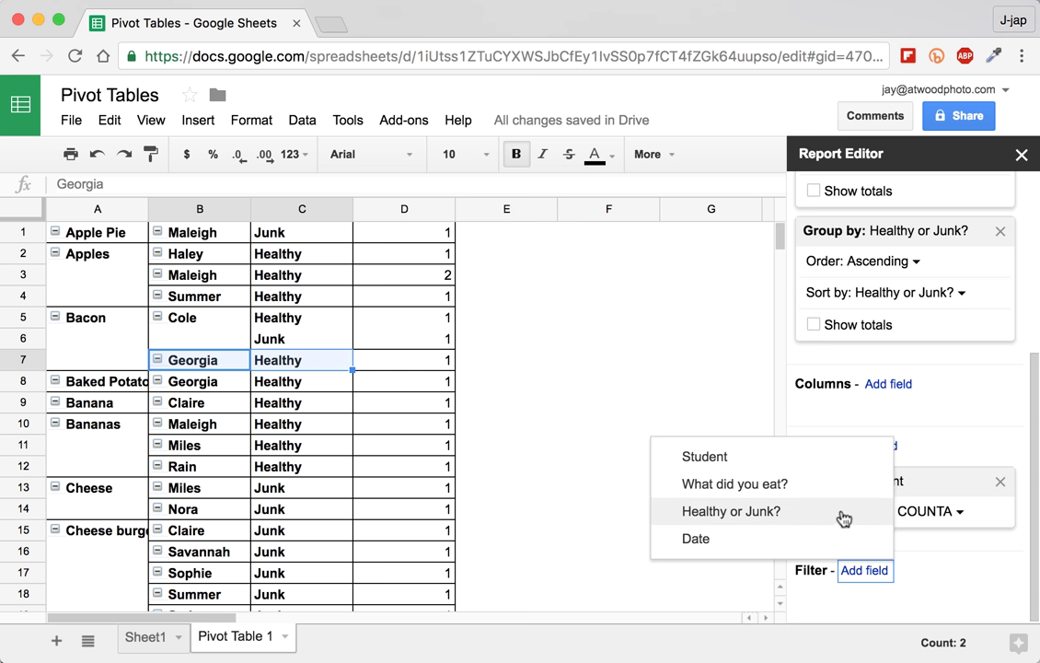
left_click(923, 571)
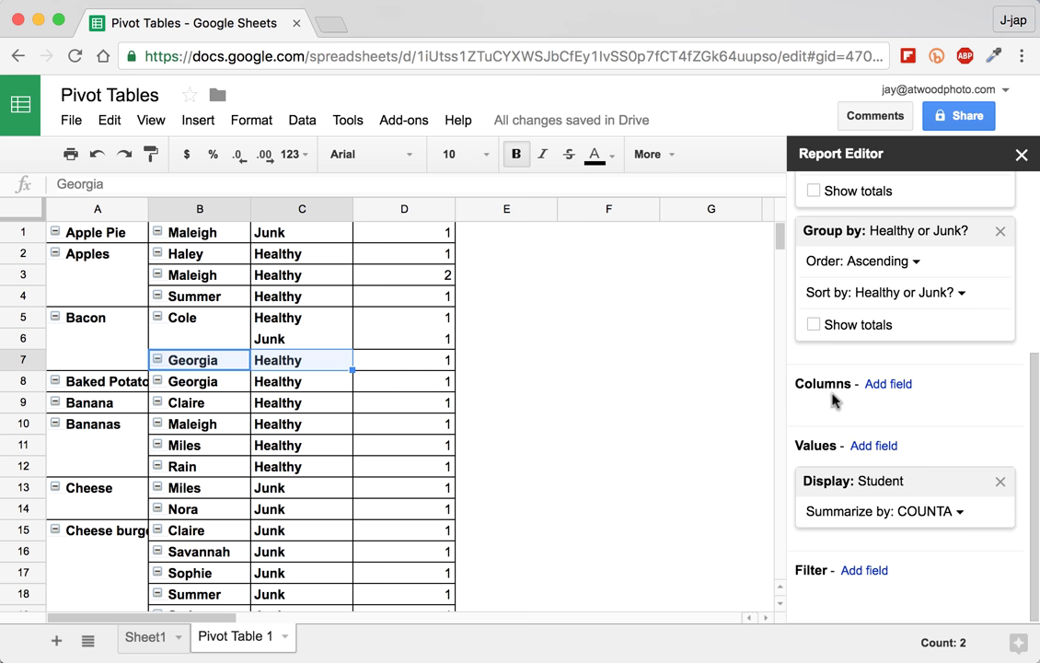